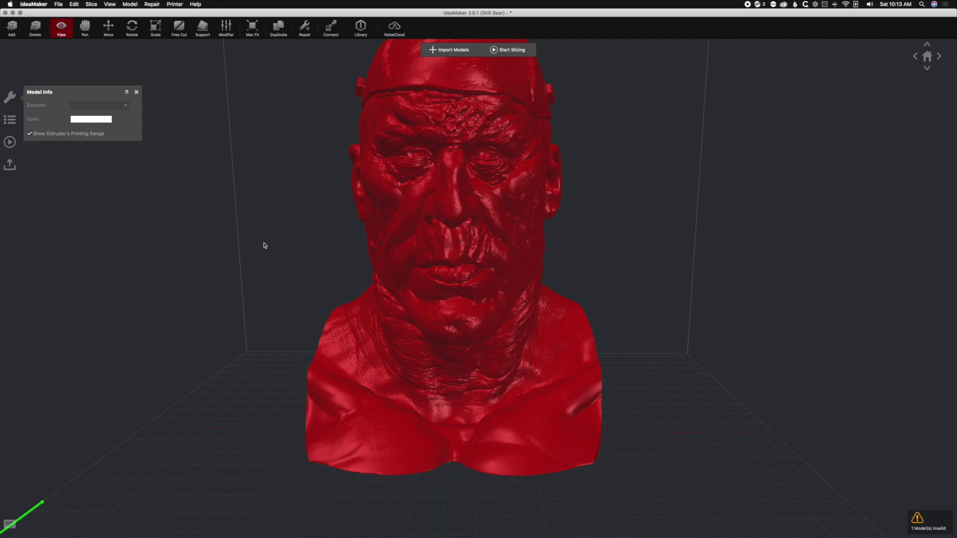
Orbit to the bust's left side and bring up the Support Structure tool.
{"action": "left_click_drag", "start_coordinate": [265, 245], "coordinate": [263, 282]}
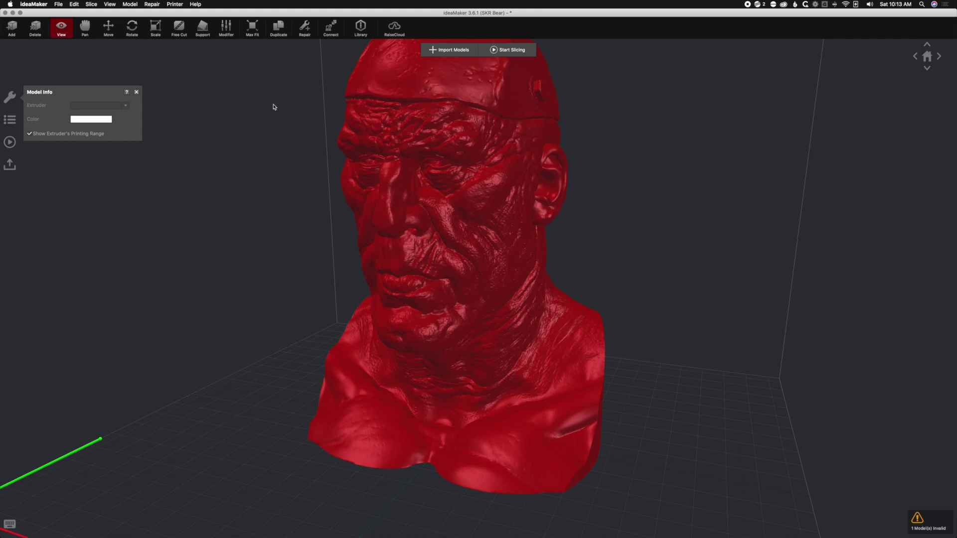
{"action": "left_click", "coordinate": [202, 28]}
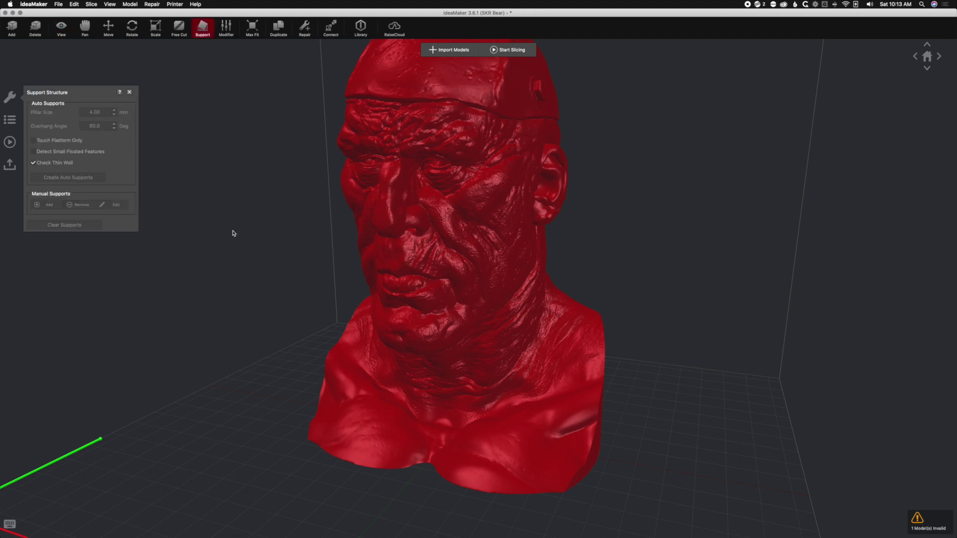
Select the bust and place six manual support pillars under the chin.
{"action": "left_click", "coordinate": [470, 278]}
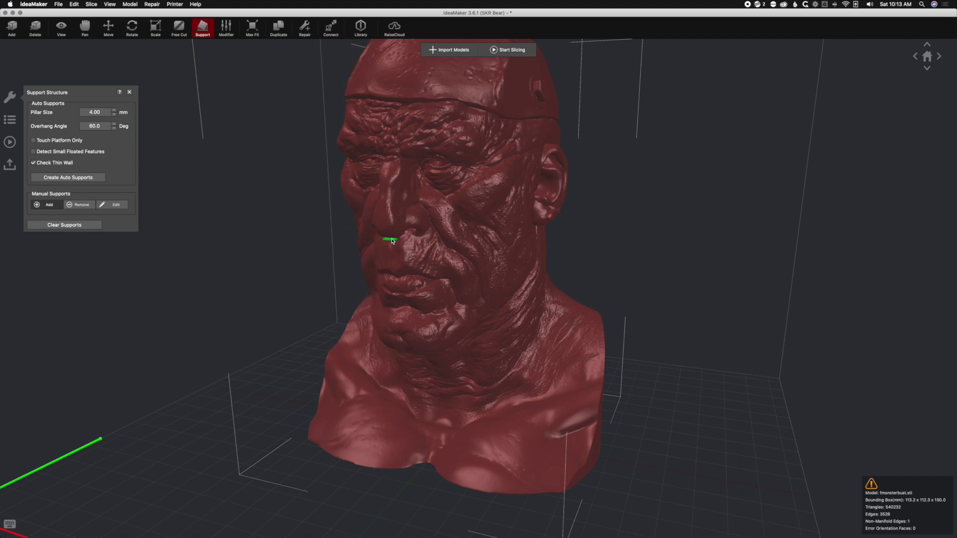
{"action": "right_click_drag", "start_coordinate": [406, 393], "coordinate": [351, 332]}
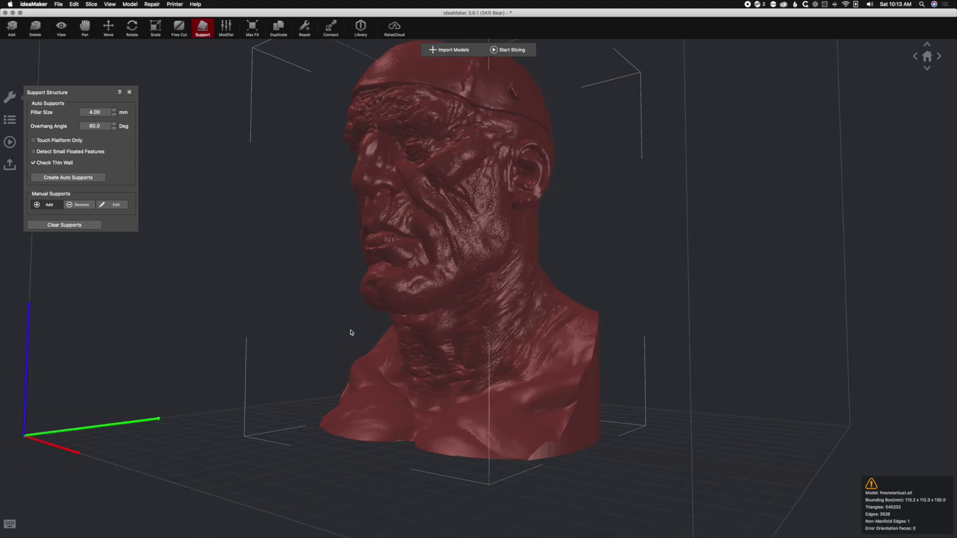
{"action": "left_click", "coordinate": [405, 316]}
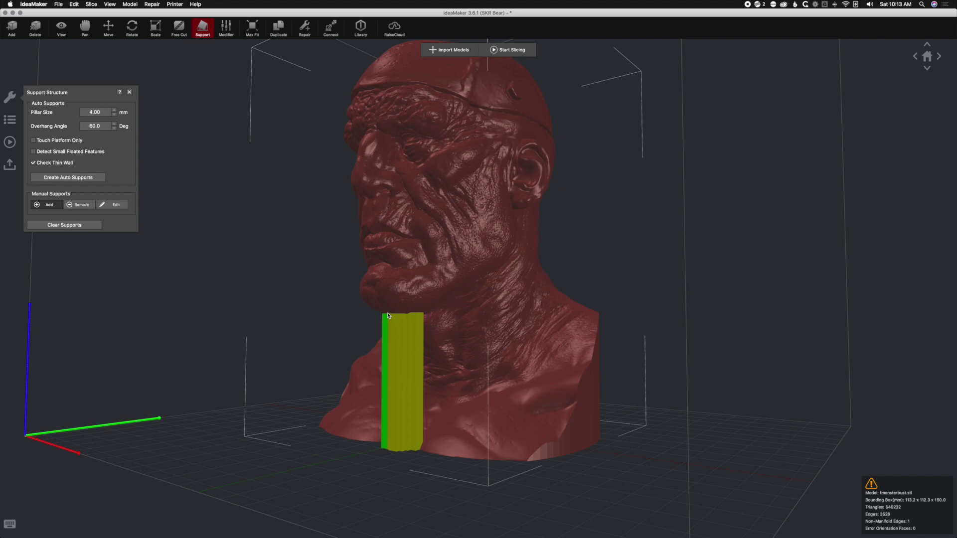
{"action": "left_click", "coordinate": [394, 315]}
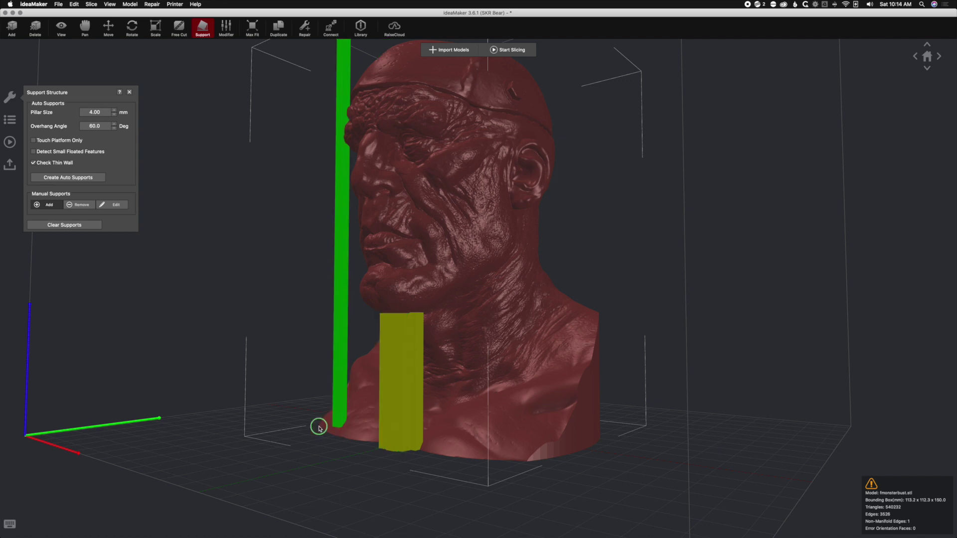
{"action": "right_click_drag", "start_coordinate": [321, 423], "coordinate": [264, 428]}
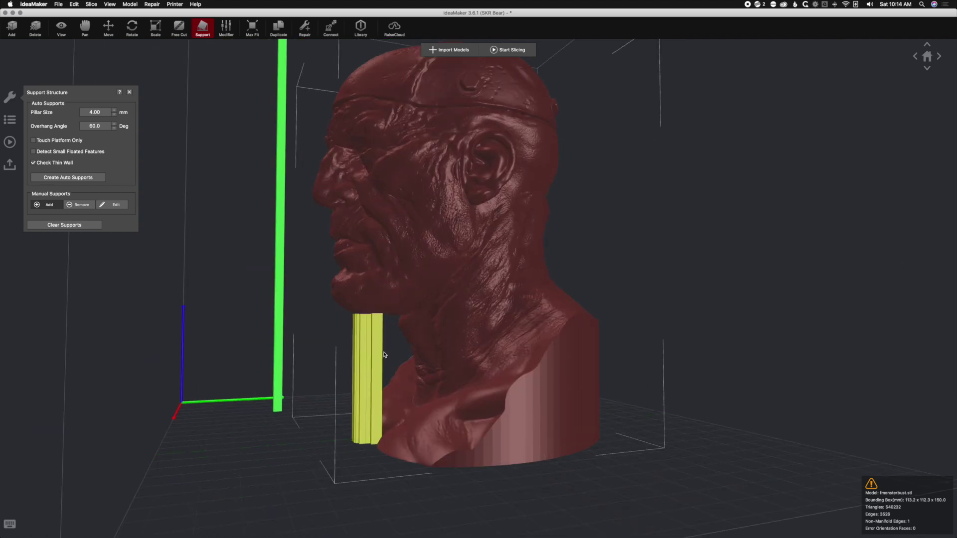
{"action": "left_click", "coordinate": [392, 316]}
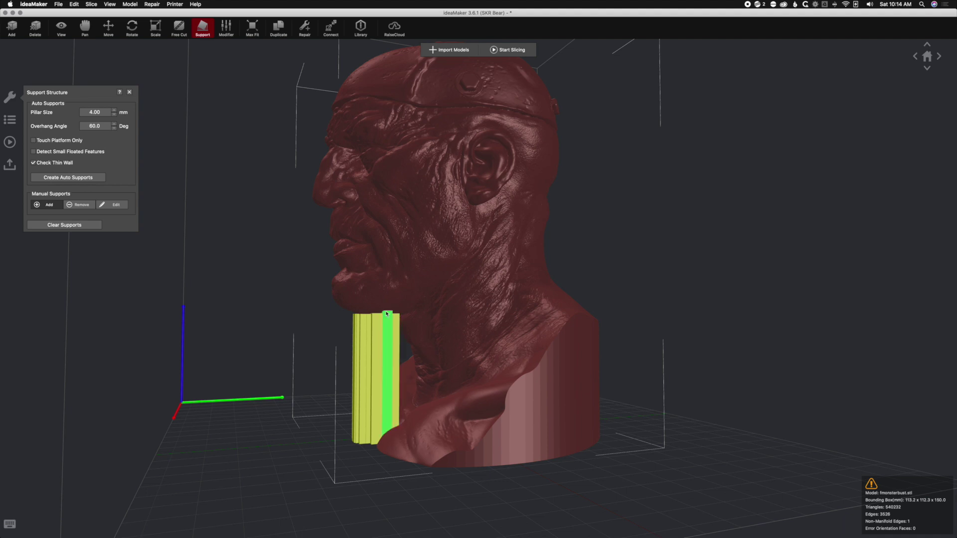
{"action": "left_click", "coordinate": [386, 315]}
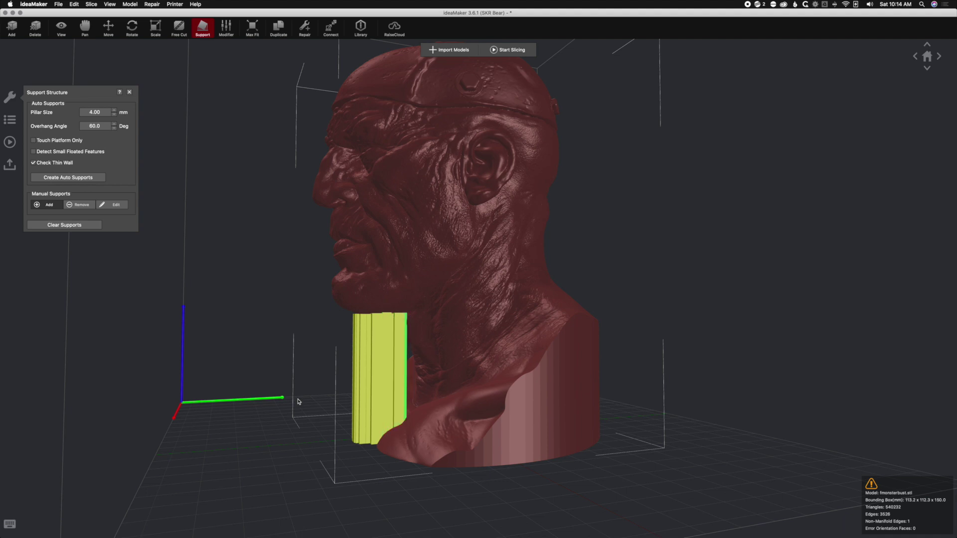
{"action": "right_click_drag", "start_coordinate": [321, 447], "coordinate": [581, 438]}
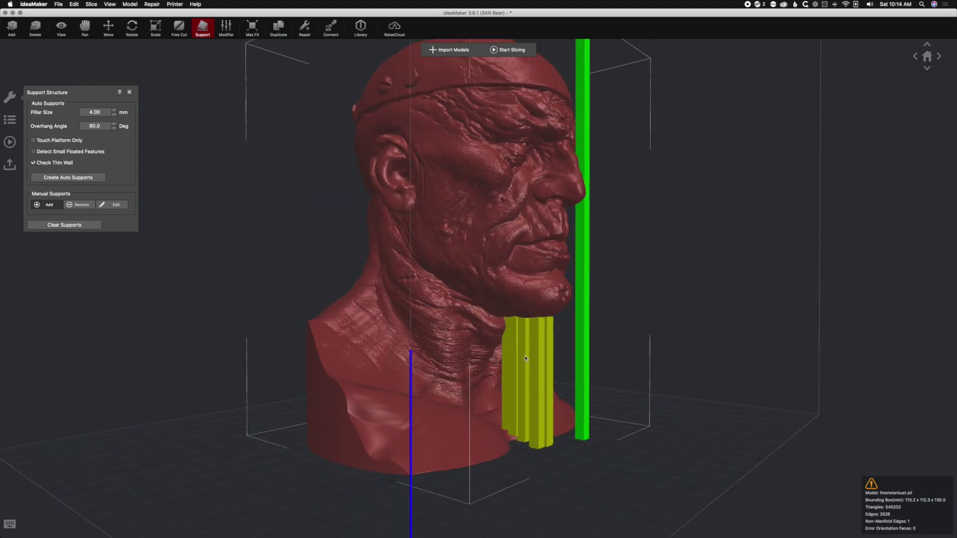
{"action": "left_click", "coordinate": [506, 318]}
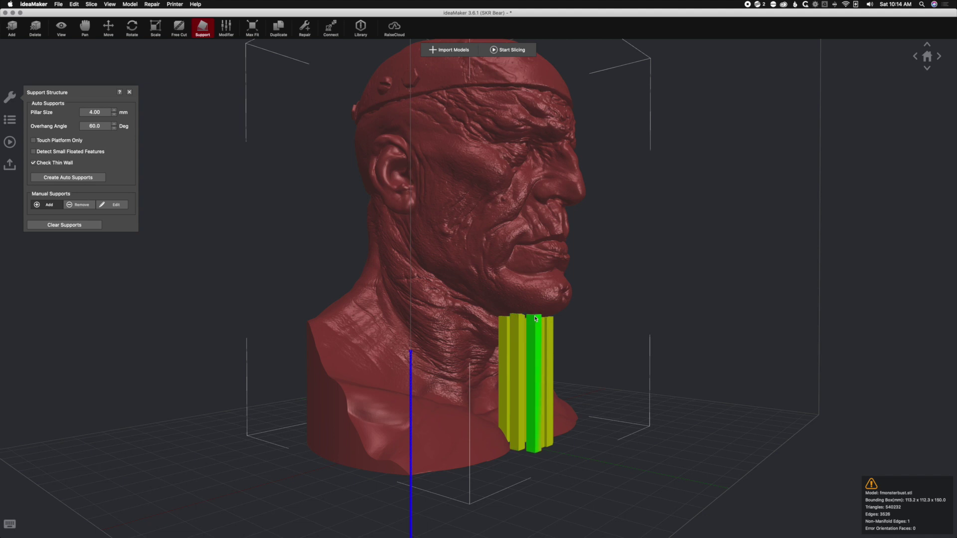
{"action": "left_click", "coordinate": [541, 317]}
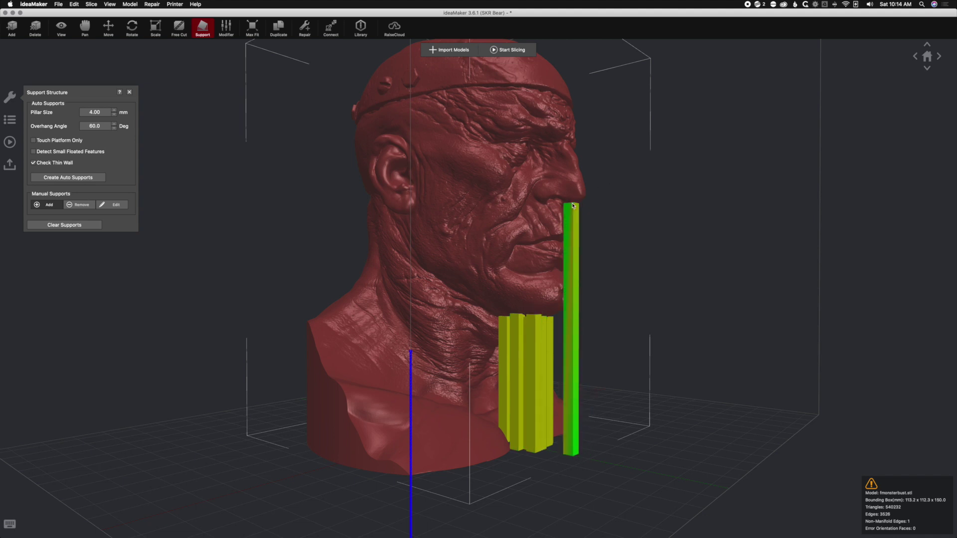
Add manual support pillars under the nose and under both ear lobes.
{"action": "left_click", "coordinate": [578, 204]}
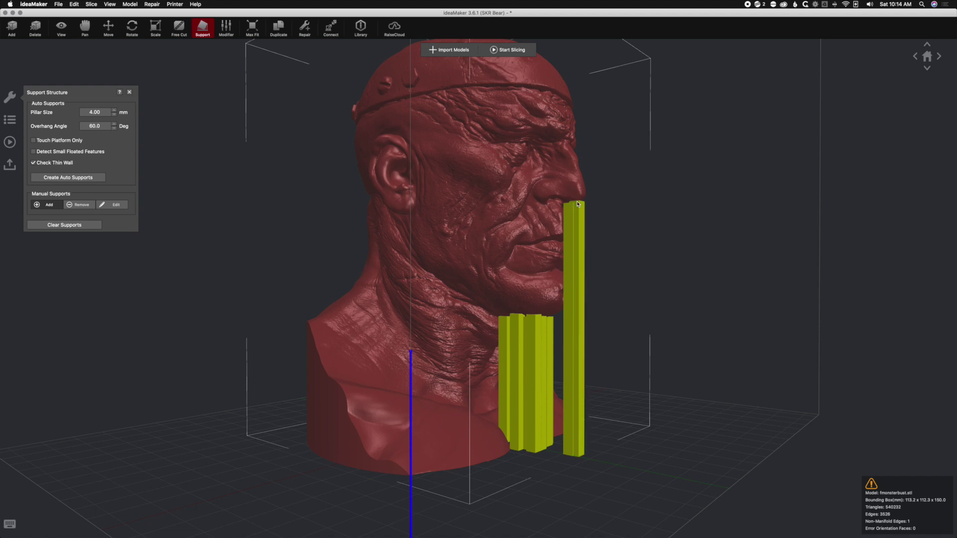
{"action": "left_click", "coordinate": [407, 216]}
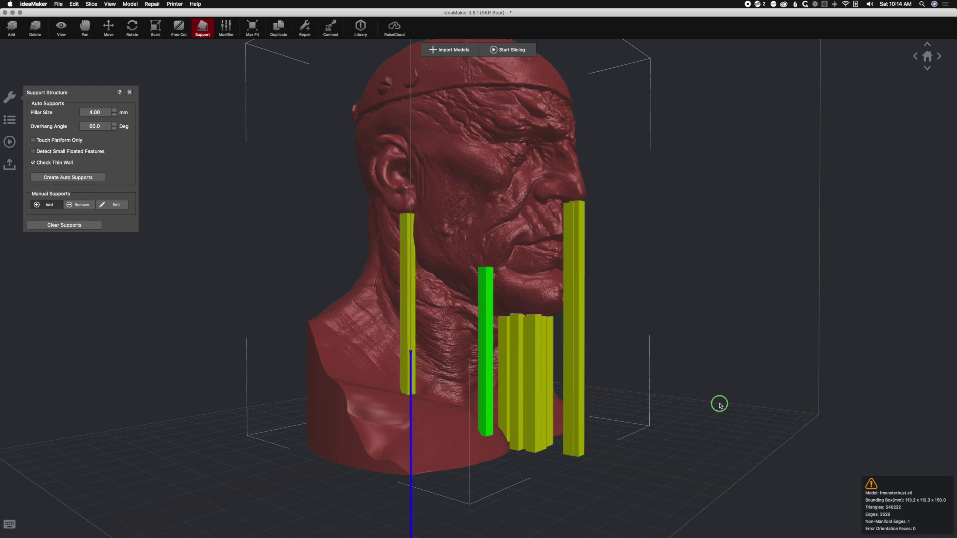
{"action": "right_click_drag", "start_coordinate": [718, 403], "coordinate": [532, 421]}
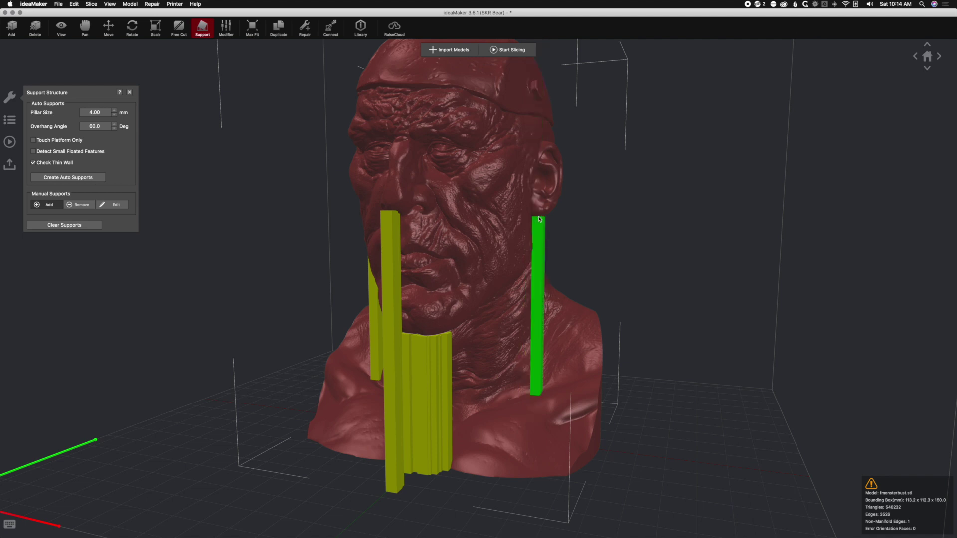
{"action": "left_click", "coordinate": [592, 350]}
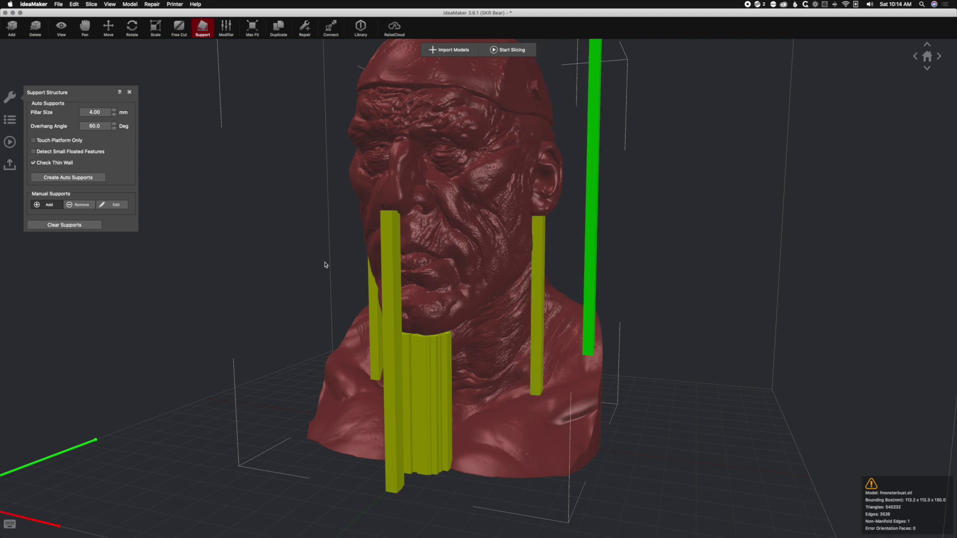
{"action": "right_click_drag", "start_coordinate": [602, 505], "coordinate": [523, 516]}
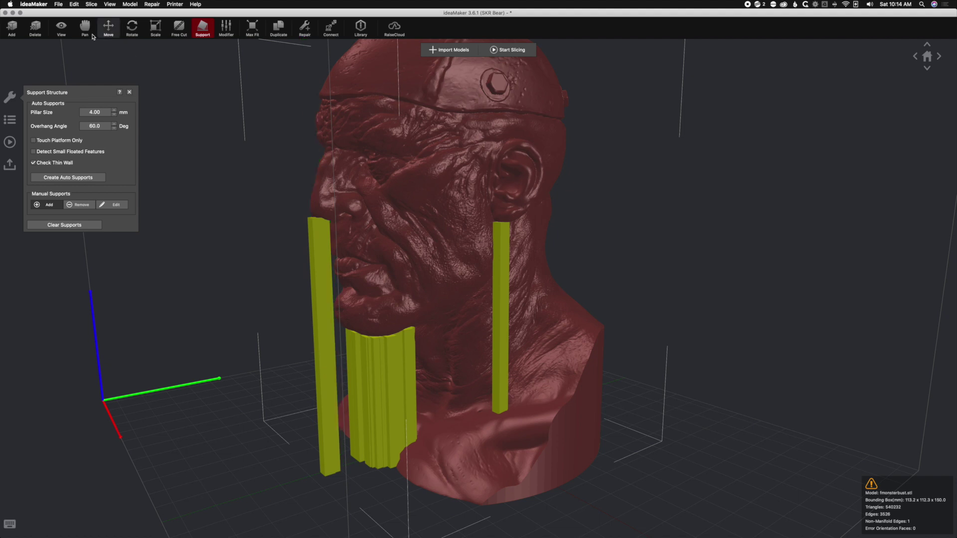
{"action": "left_click", "coordinate": [61, 27]}
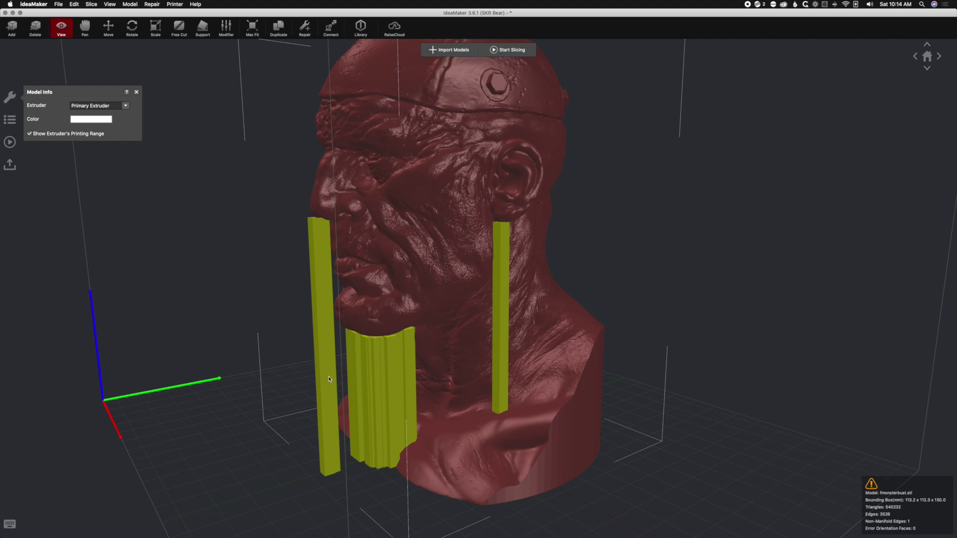
{"action": "left_click_drag", "start_coordinate": [279, 434], "coordinate": [309, 448]}
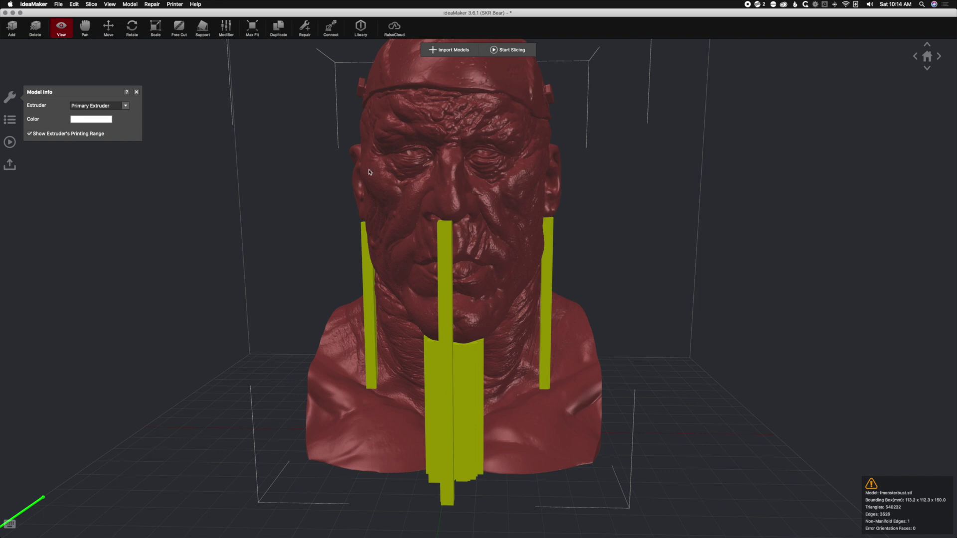
Add an extra manual pillar beside the nose support to widen it.
{"action": "left_click", "coordinate": [202, 29]}
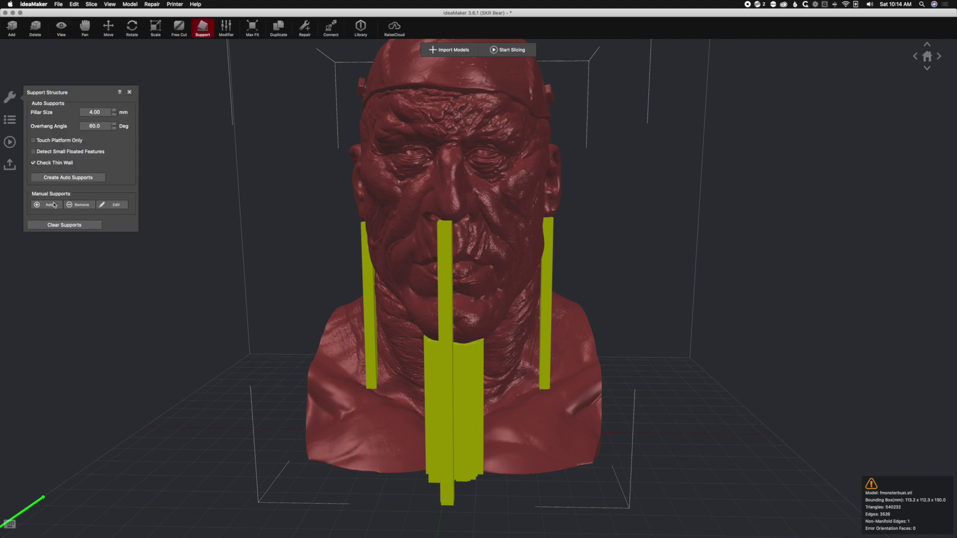
{"action": "left_click", "coordinate": [48, 205]}
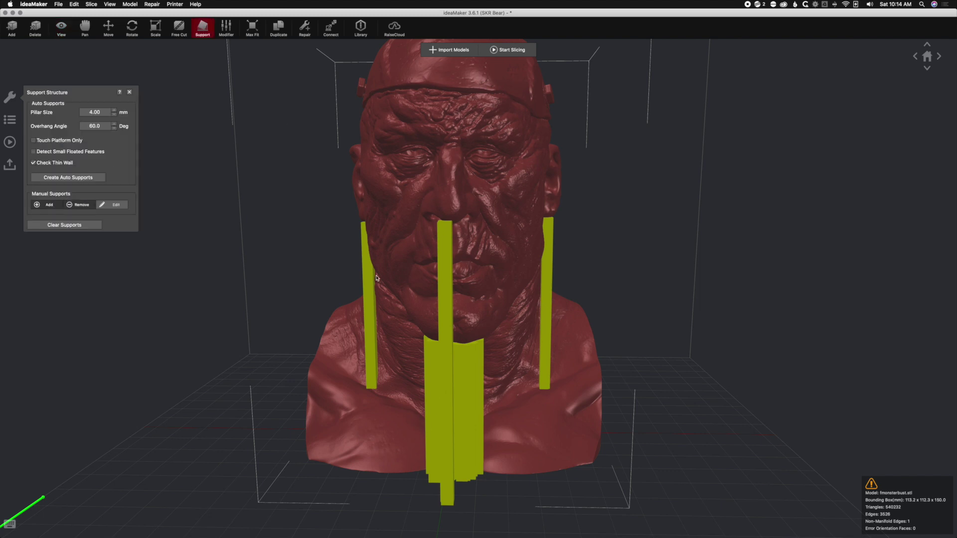
{"action": "left_click", "coordinate": [457, 223]}
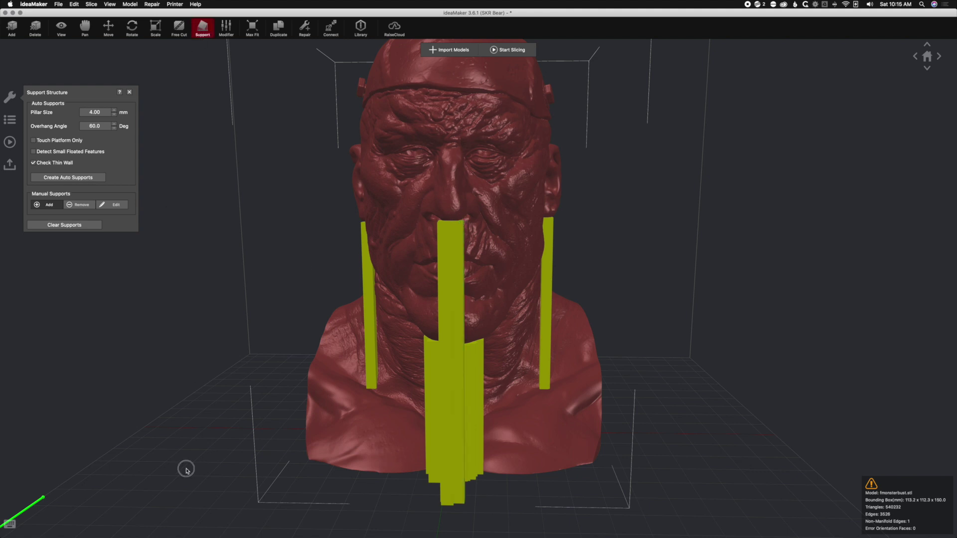
Switch to the View tool and inspect the bust from the side and front.
{"action": "left_click", "coordinate": [61, 27]}
{"action": "left_click_drag", "start_coordinate": [213, 325], "coordinate": [124, 322]}
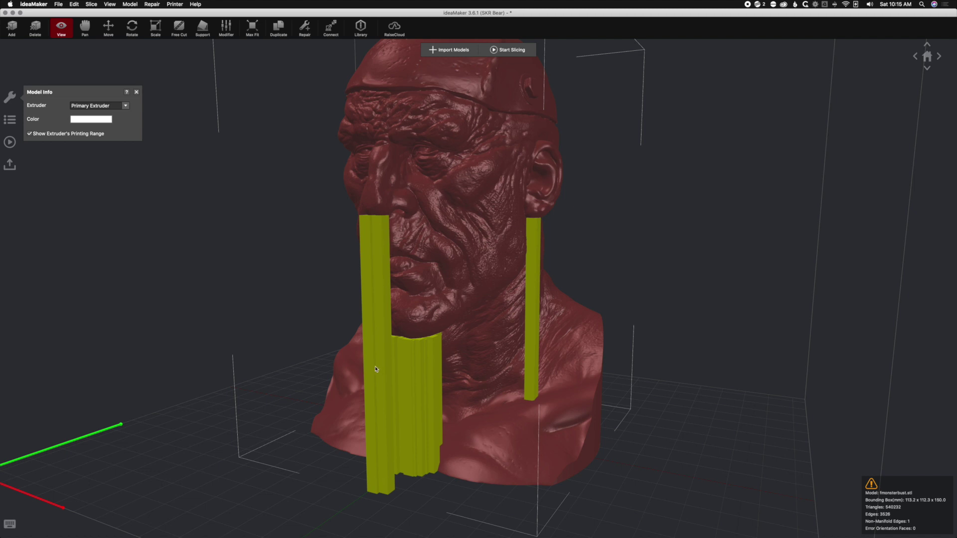
{"action": "left_click_drag", "start_coordinate": [436, 496], "coordinate": [397, 466]}
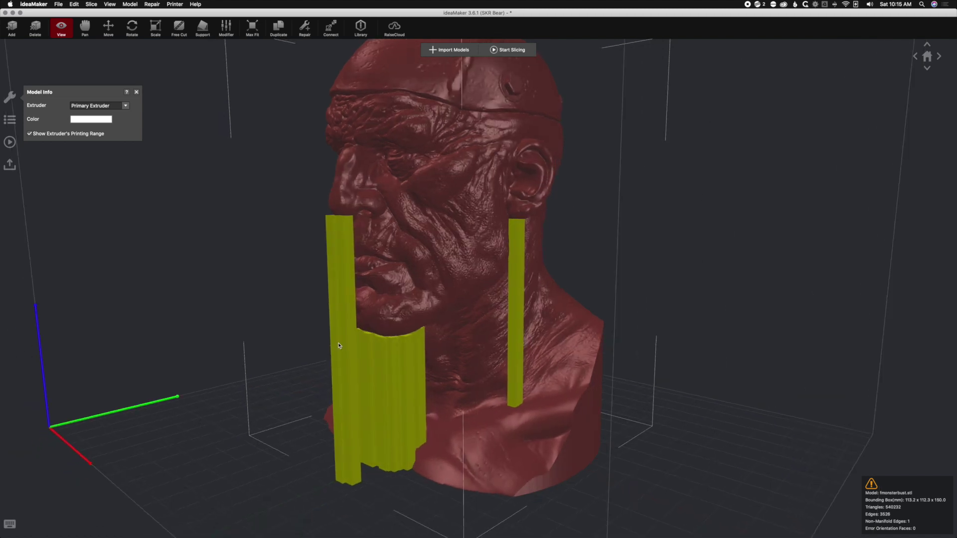
{"action": "left_click", "coordinate": [203, 29]}
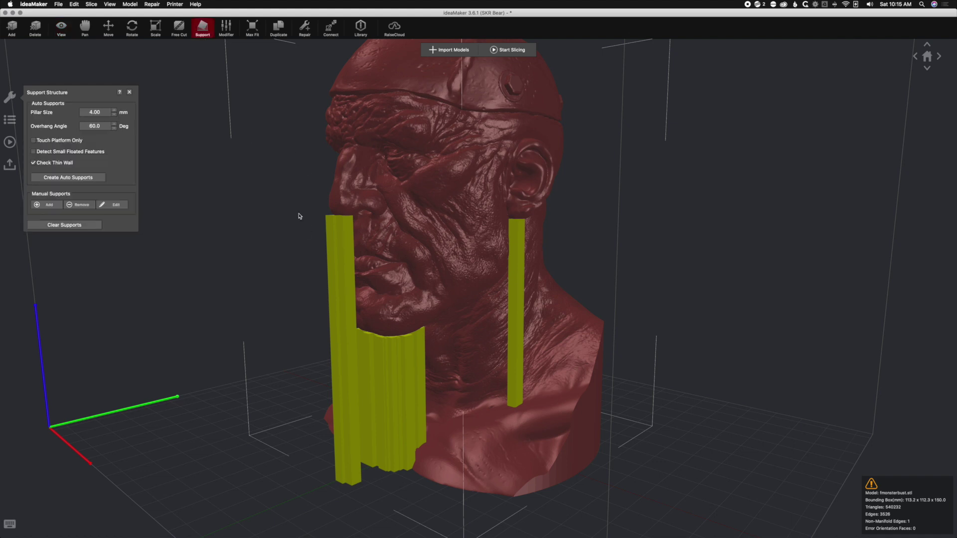
Delete the stray nose and ear pillars, keeping only the support block under the chin.
{"action": "left_click", "coordinate": [92, 207]}
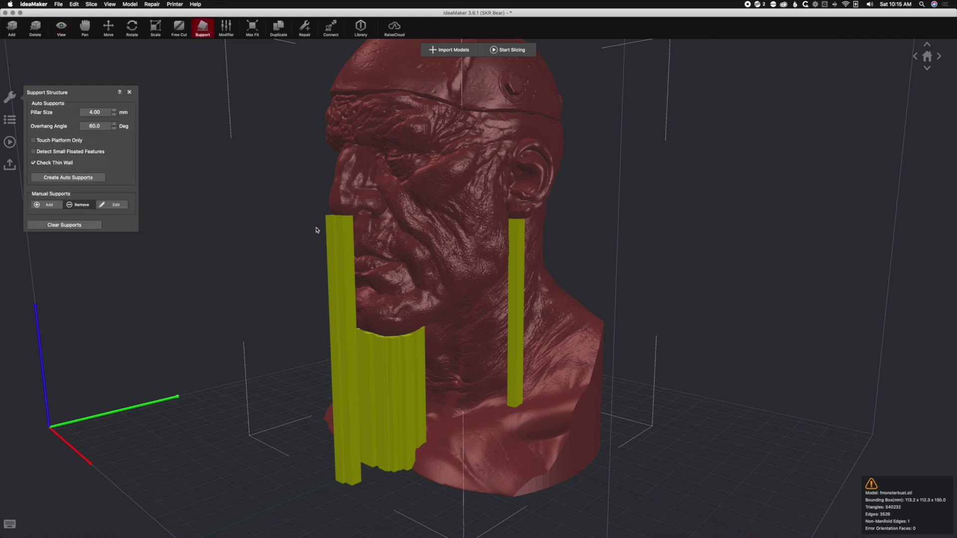
{"action": "left_click", "coordinate": [348, 233]}
{"action": "left_click", "coordinate": [348, 234]}
{"action": "left_click", "coordinate": [520, 278]}
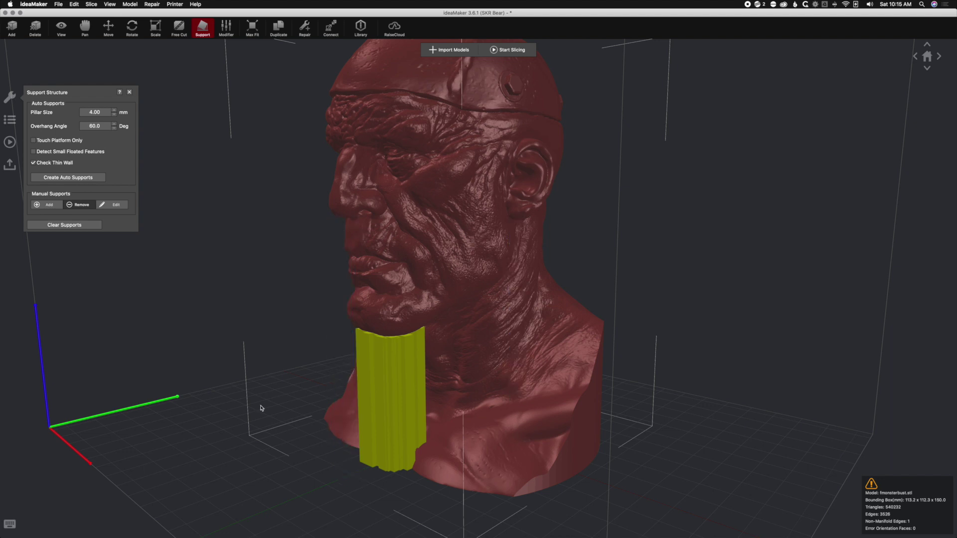
{"action": "left_click_drag", "start_coordinate": [334, 429], "coordinate": [383, 383]}
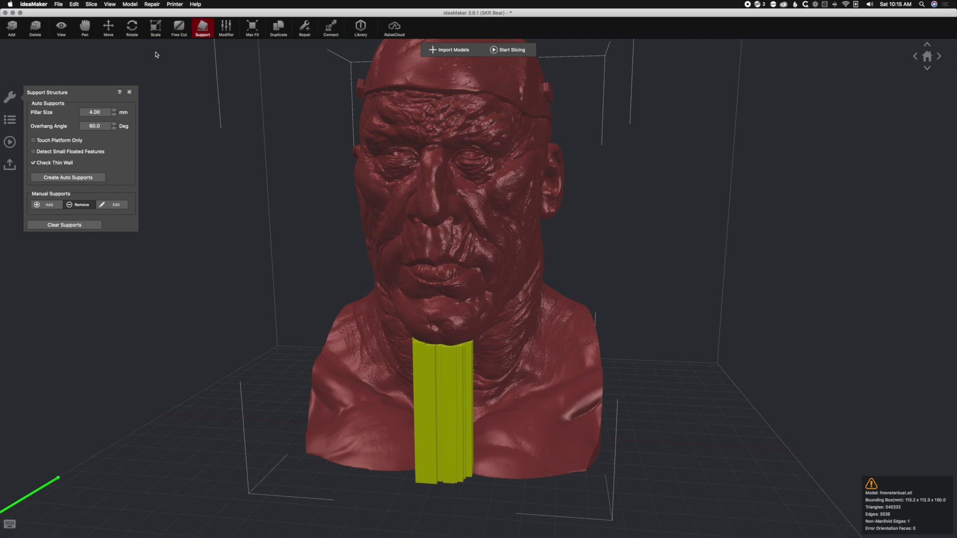
Tilt the bust back to -31° about the X axis so the face points upward.
{"action": "left_click", "coordinate": [132, 28]}
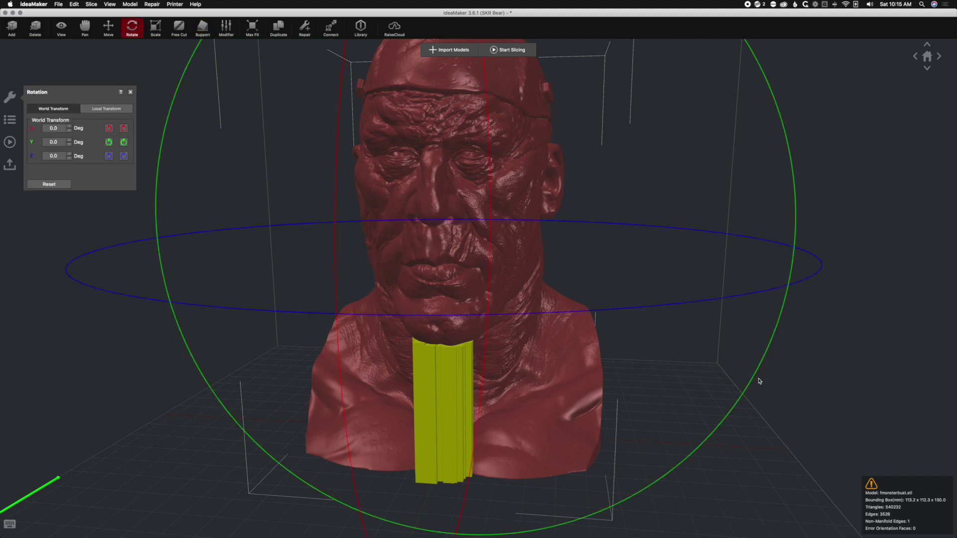
{"action": "left_click_drag", "start_coordinate": [792, 393], "coordinate": [712, 402]}
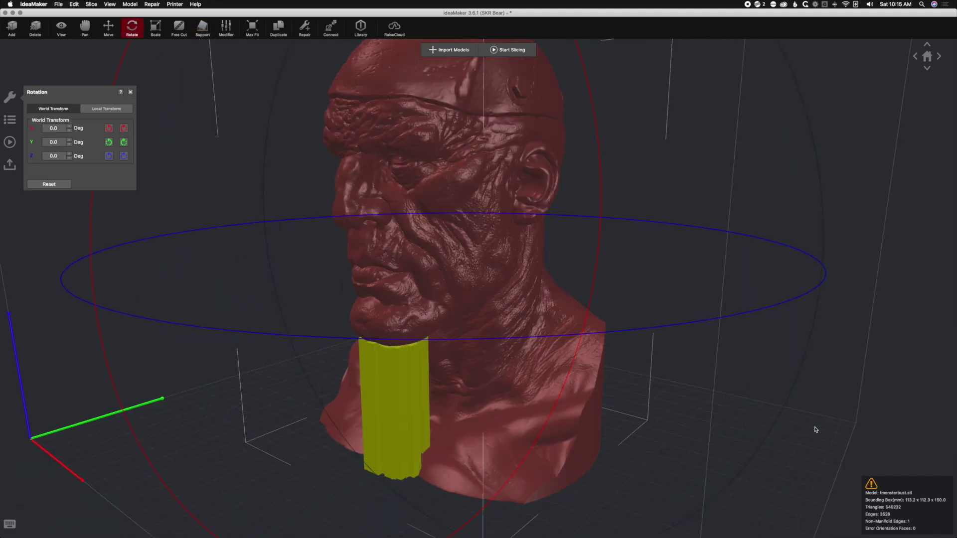
{"action": "left_click_drag", "start_coordinate": [816, 430], "coordinate": [663, 424]}
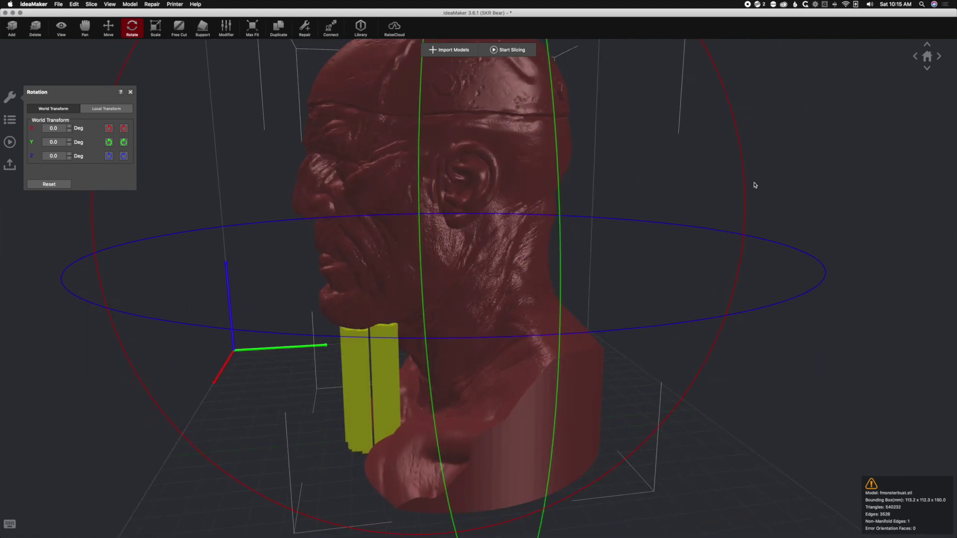
{"action": "left_click_drag", "start_coordinate": [739, 149], "coordinate": [731, 191]}
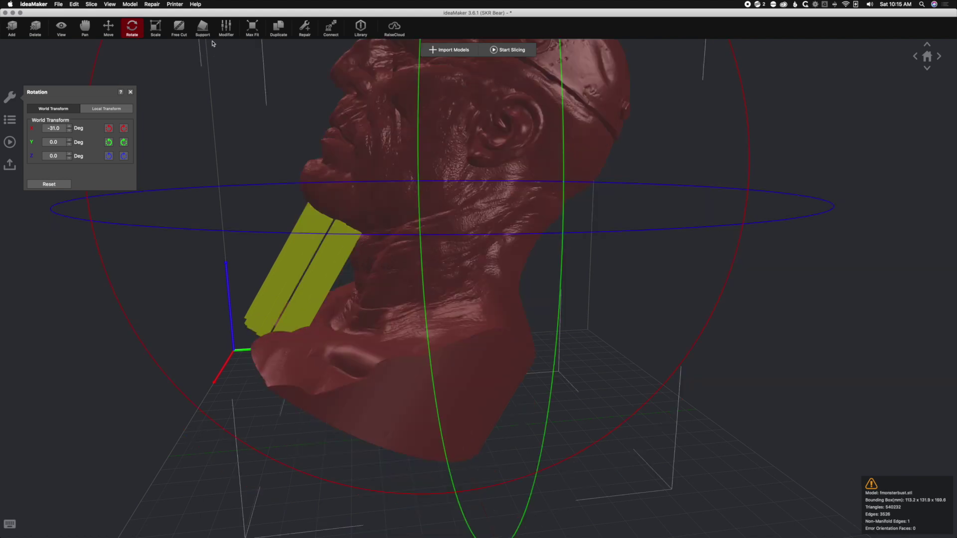
{"action": "left_click", "coordinate": [203, 29]}
Place a manual support block under the nose.
{"action": "left_click", "coordinate": [48, 205]}
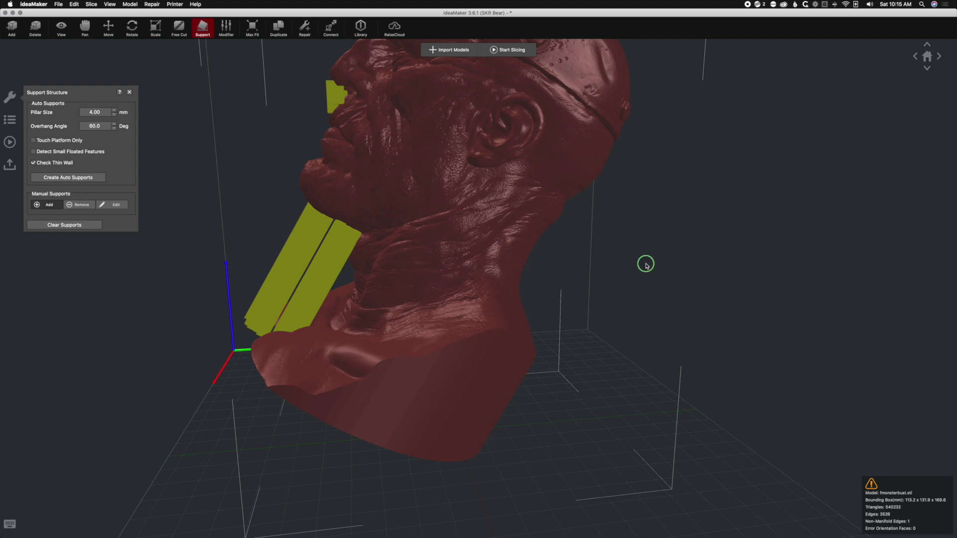
{"action": "mouse_move", "coordinate": [643, 263]}
{"action": "right_mouse_down"}
{"action": "mouse_move", "coordinate": [812, 316]}
{"action": "mouse_move", "coordinate": [573, 259]}
{"action": "right_mouse_up"}
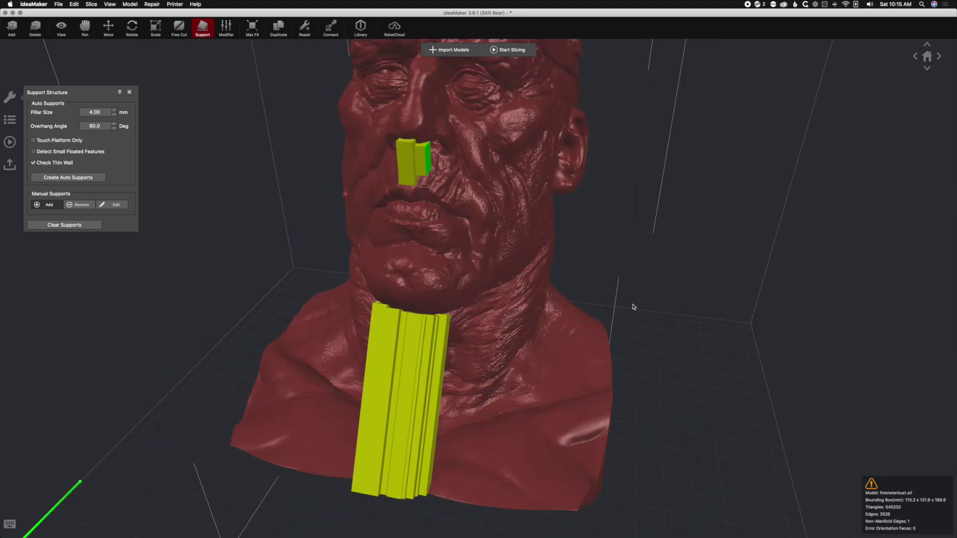
{"action": "right_click_drag", "start_coordinate": [633, 306], "coordinate": [519, 200]}
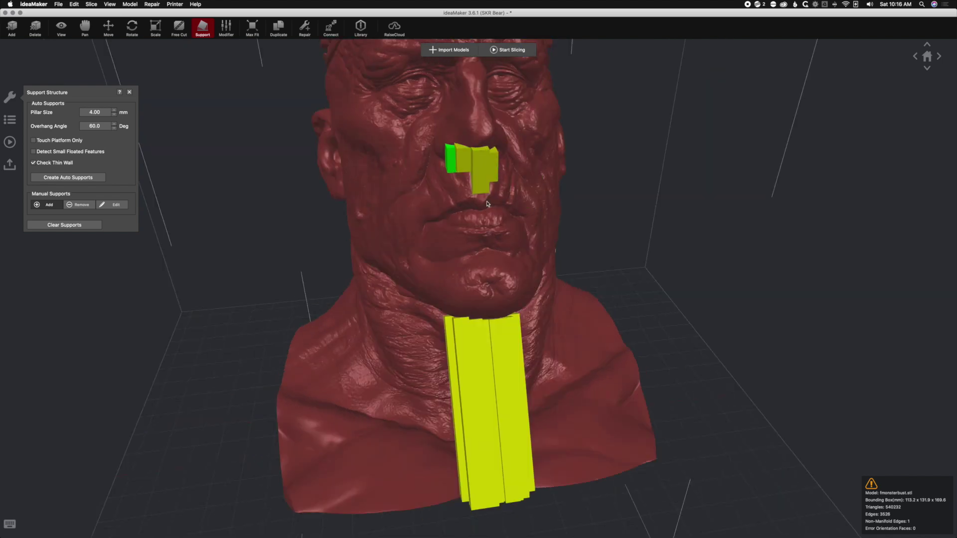
{"action": "left_click", "coordinate": [464, 171]}
Reset the bust's rotation to 0° on all axes.
{"action": "left_click", "coordinate": [132, 31]}
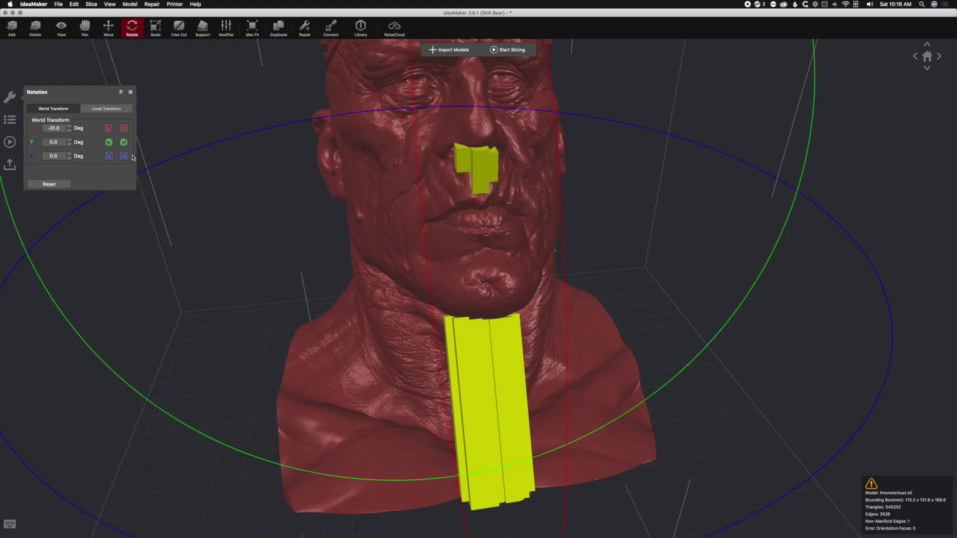
{"action": "left_click", "coordinate": [49, 184]}
{"action": "left_click_drag", "start_coordinate": [231, 292], "coordinate": [413, 243]}
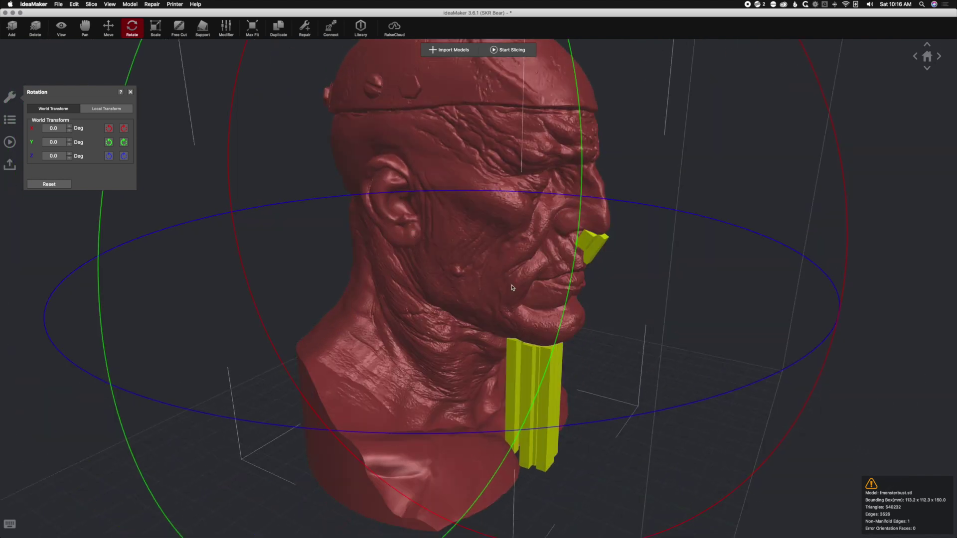
Turn the bust about Y, add a small support under the ear, then reset rotation upright.
{"action": "left_click_drag", "start_coordinate": [742, 204], "coordinate": [615, 216]}
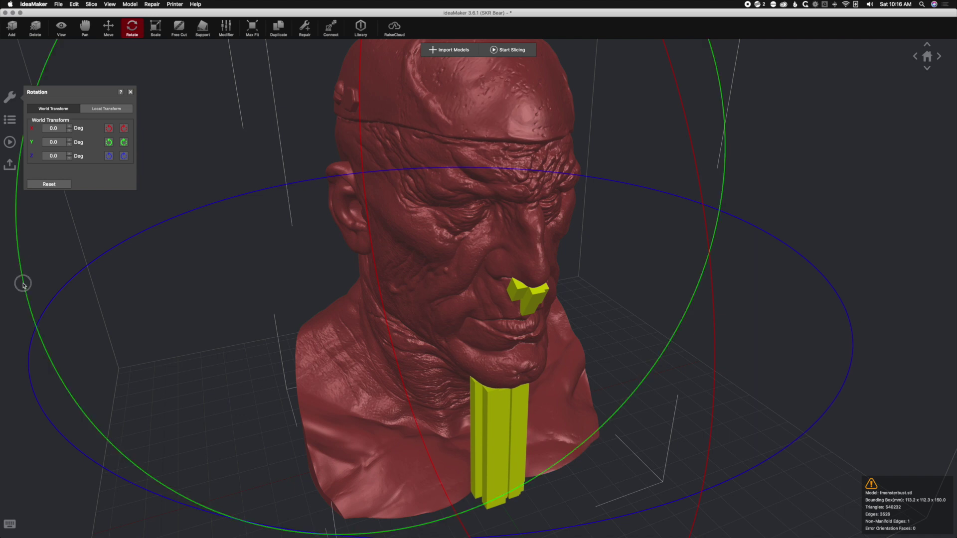
{"action": "left_click_drag", "start_coordinate": [20, 282], "coordinate": [29, 311]}
{"action": "left_click", "coordinate": [202, 27]}
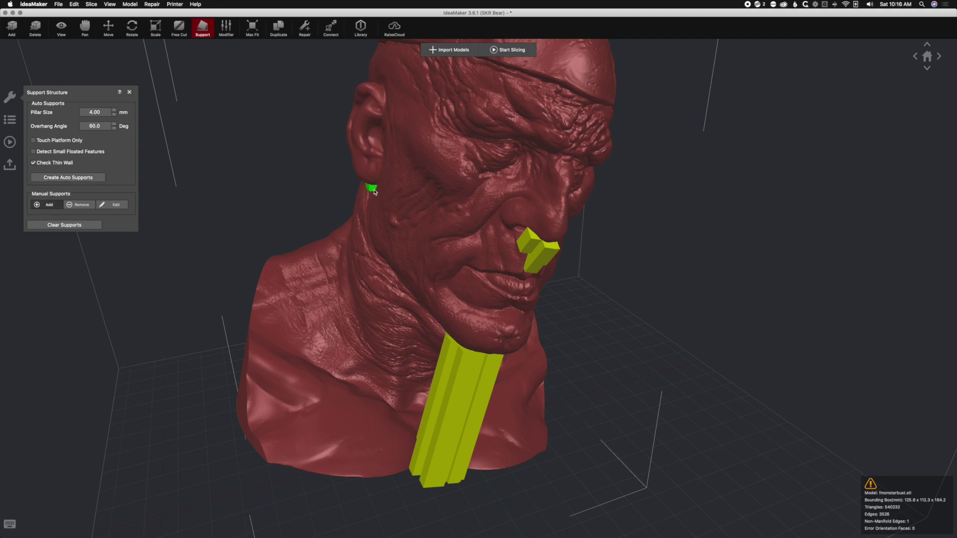
{"action": "left_click", "coordinate": [375, 191]}
{"action": "left_click", "coordinate": [132, 28]}
{"action": "left_click", "coordinate": [49, 184]}
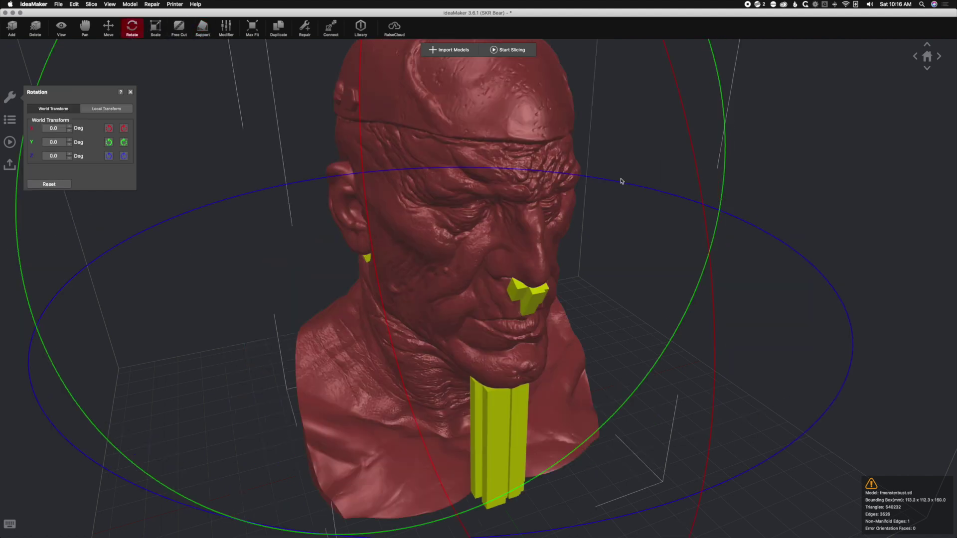
Tilt the bust about Y, place a longer pillar under the ear, and reset rotation to 0°.
{"action": "left_click_drag", "start_coordinate": [722, 193], "coordinate": [720, 236]}
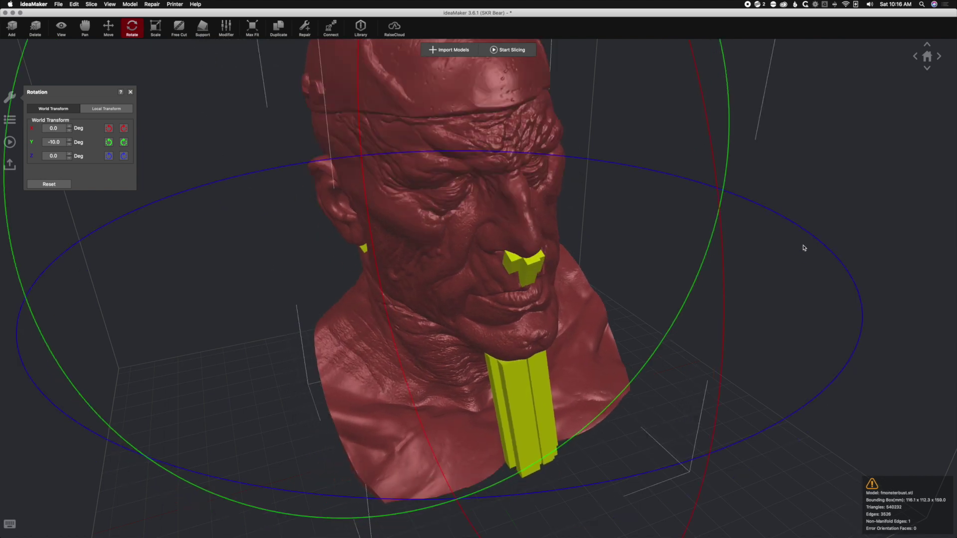
{"action": "left_click_drag", "start_coordinate": [807, 226], "coordinate": [844, 215]}
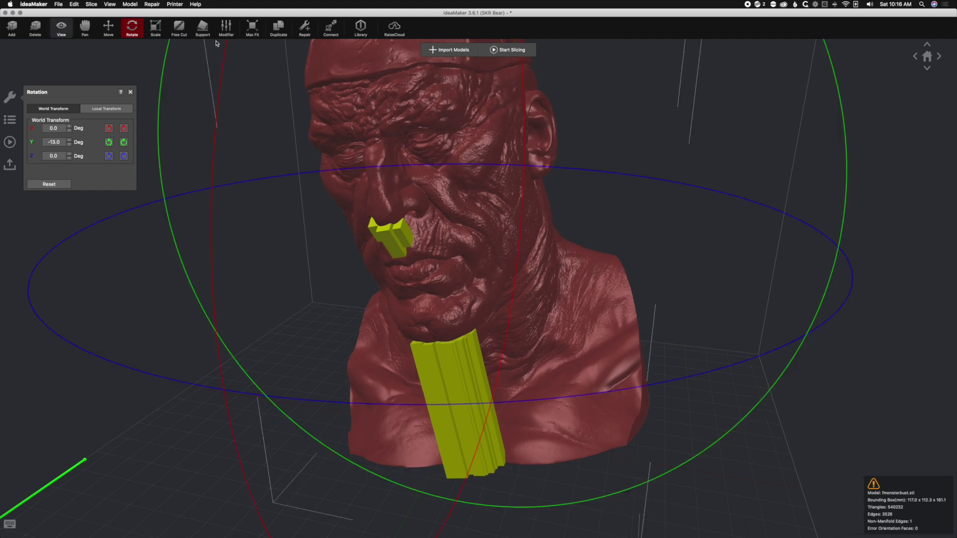
{"action": "left_click", "coordinate": [202, 27]}
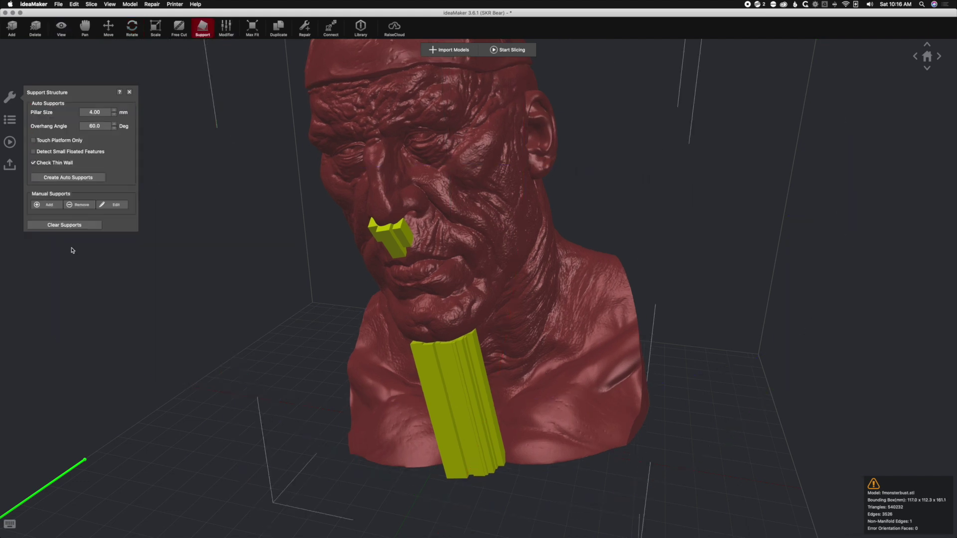
{"action": "left_click", "coordinate": [49, 205]}
{"action": "left_click", "coordinate": [536, 199]}
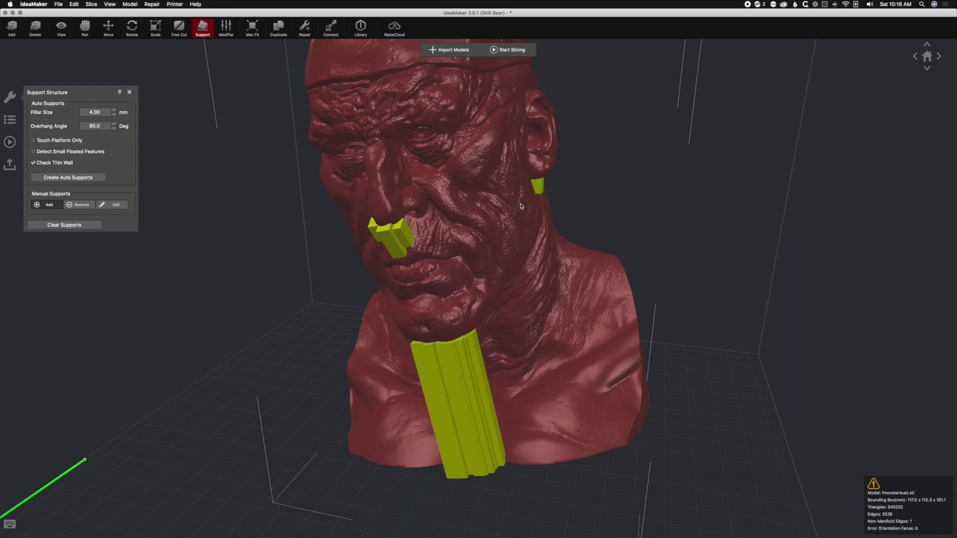
{"action": "left_click", "coordinate": [132, 27]}
{"action": "left_click", "coordinate": [60, 184]}
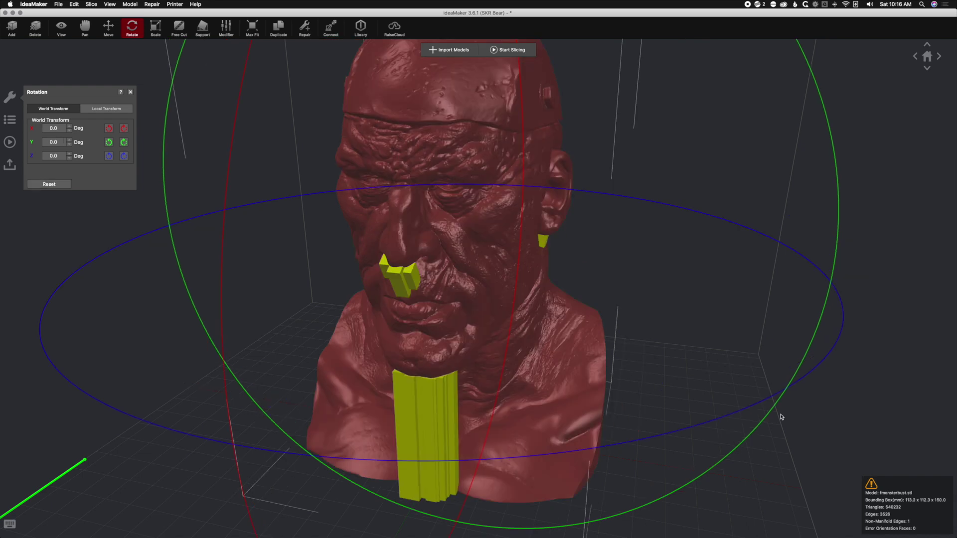
Remove the tall pillar under the ear, leaving a small ear block, then show the Rotation panel.
{"action": "left_click", "coordinate": [834, 449]}
{"action": "left_click_drag", "start_coordinate": [830, 419], "coordinate": [655, 415]}
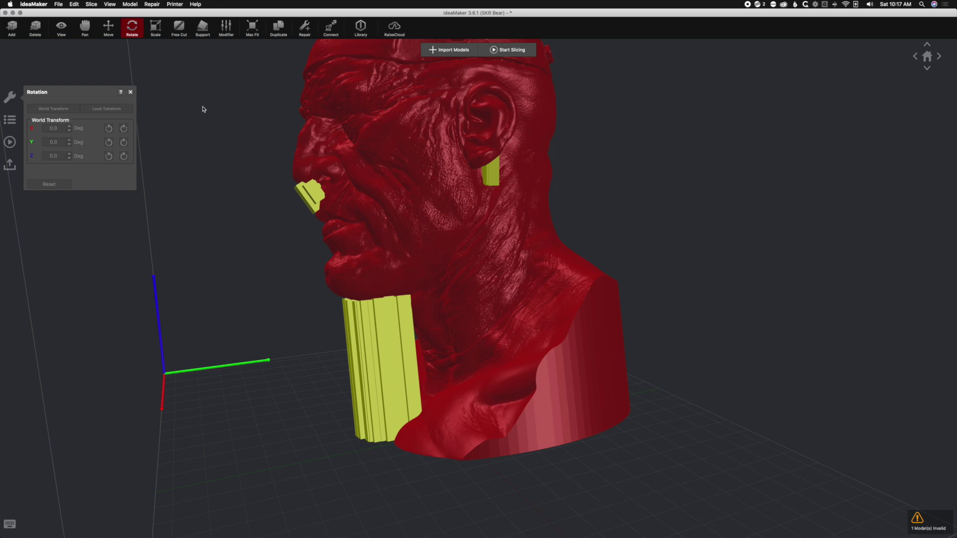
{"action": "left_click", "coordinate": [202, 29]}
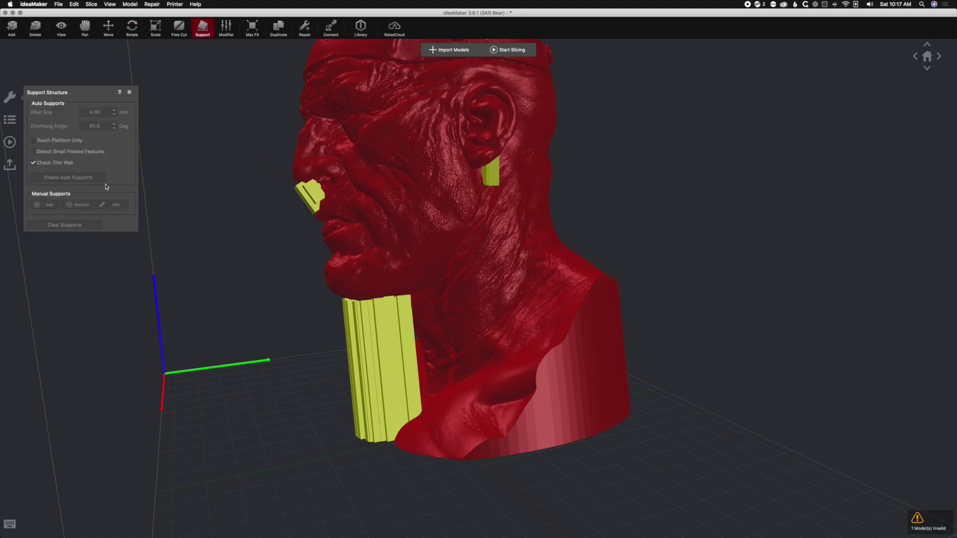
{"action": "left_click", "coordinate": [373, 172]}
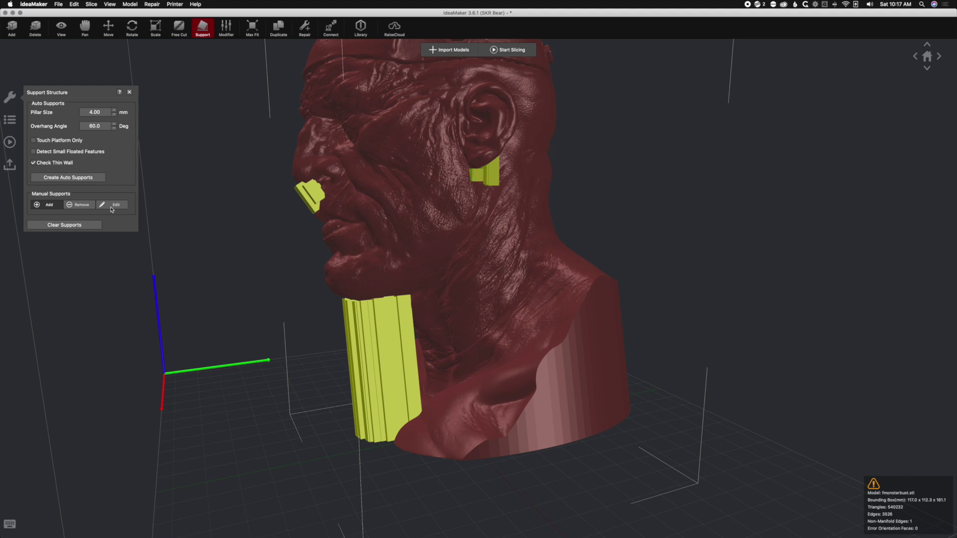
{"action": "left_click", "coordinate": [89, 208]}
{"action": "left_click", "coordinate": [493, 177]}
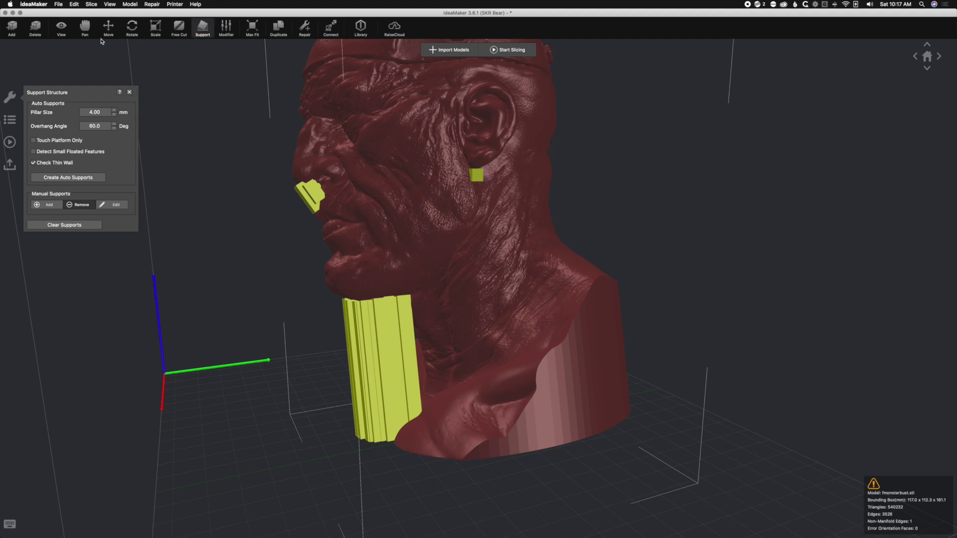
{"action": "left_click", "coordinate": [61, 28]}
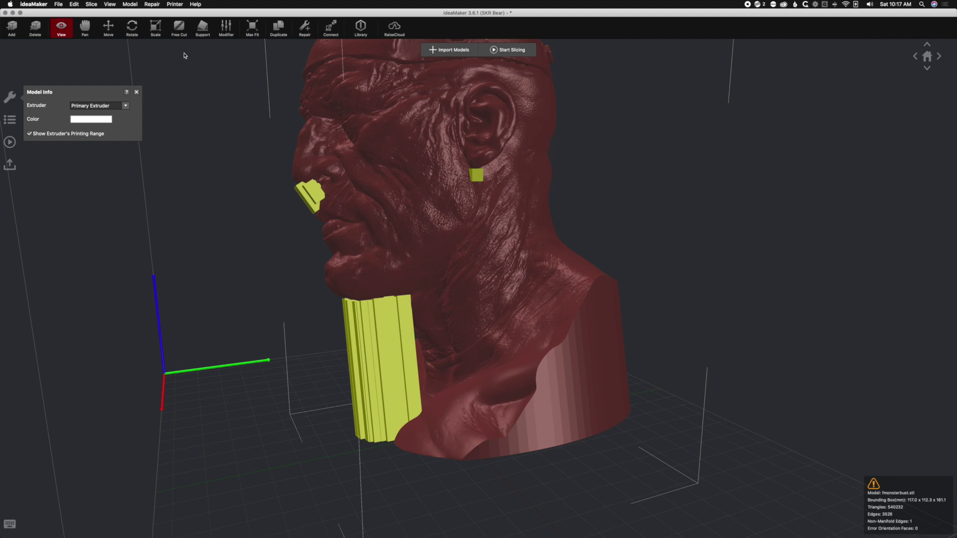
{"action": "left_click", "coordinate": [132, 27]}
Reset the bust's rotation, orbit around it, and start slicing to reach the SKR Bear template choice.
{"action": "left_click", "coordinate": [56, 184]}
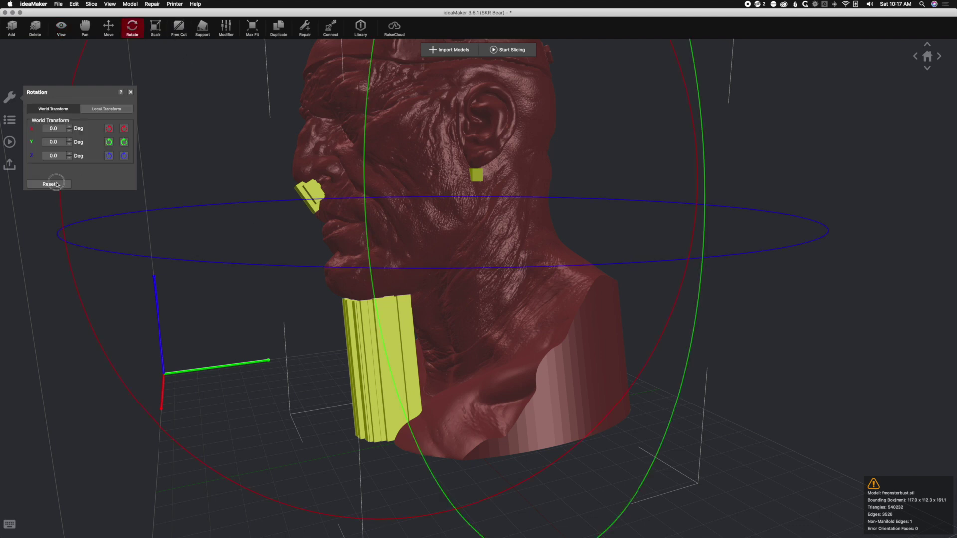
{"action": "left_click", "coordinate": [692, 501]}
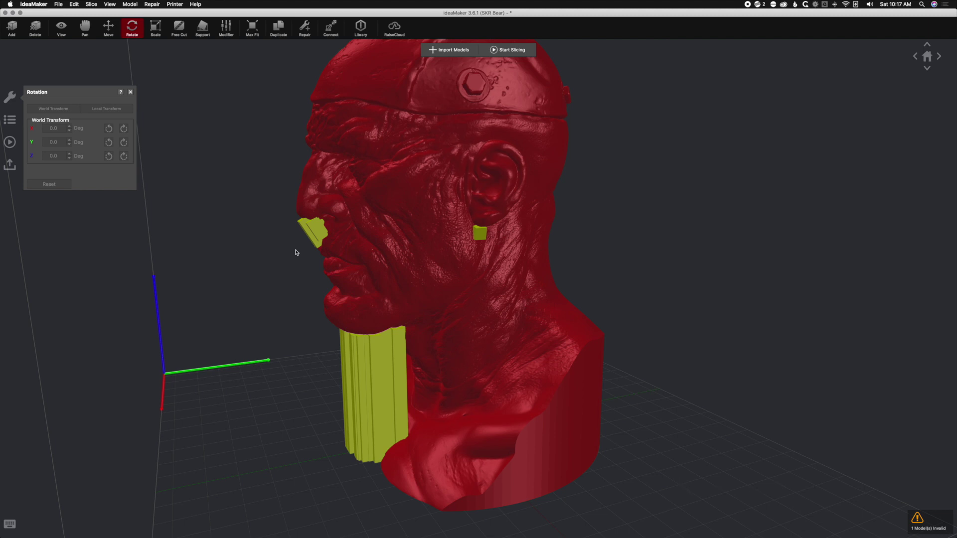
{"action": "left_click", "coordinate": [62, 27]}
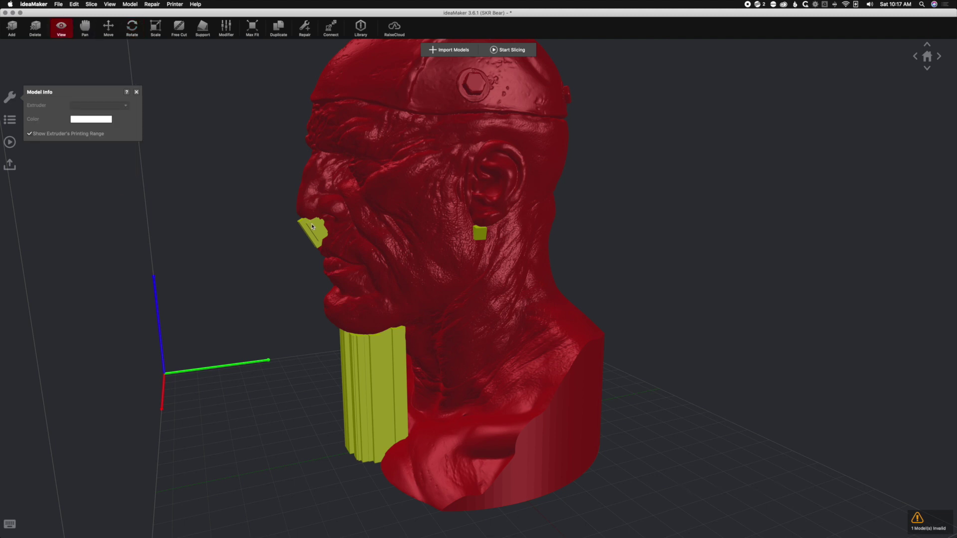
{"action": "left_click_drag", "start_coordinate": [712, 403], "coordinate": [797, 453]}
{"action": "left_click_drag", "start_coordinate": [652, 507], "coordinate": [567, 404]}
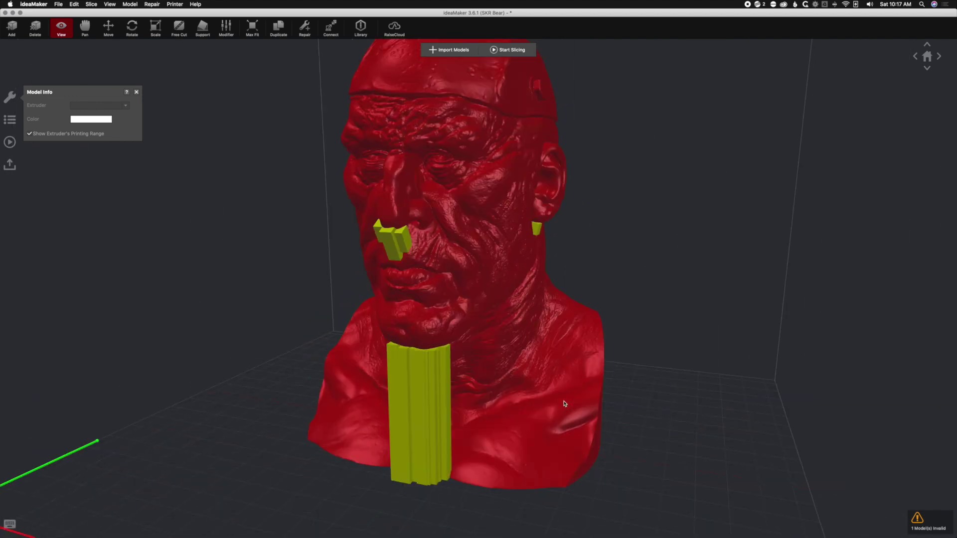
{"action": "left_click_drag", "start_coordinate": [638, 391], "coordinate": [635, 394]}
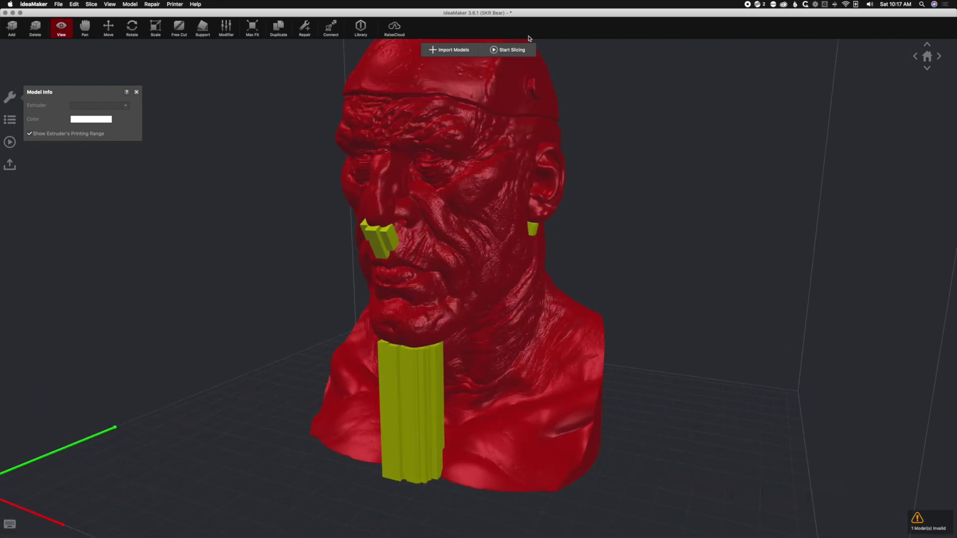
{"action": "left_click", "coordinate": [516, 53]}
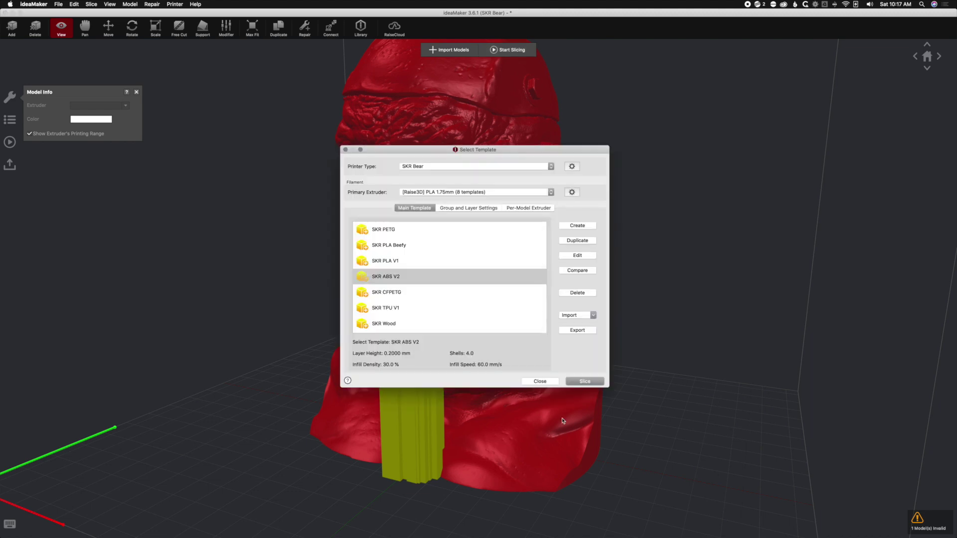
Edit the SKR PLA V1 template so Generate Support is set to All.
{"action": "left_click", "coordinate": [390, 260]}
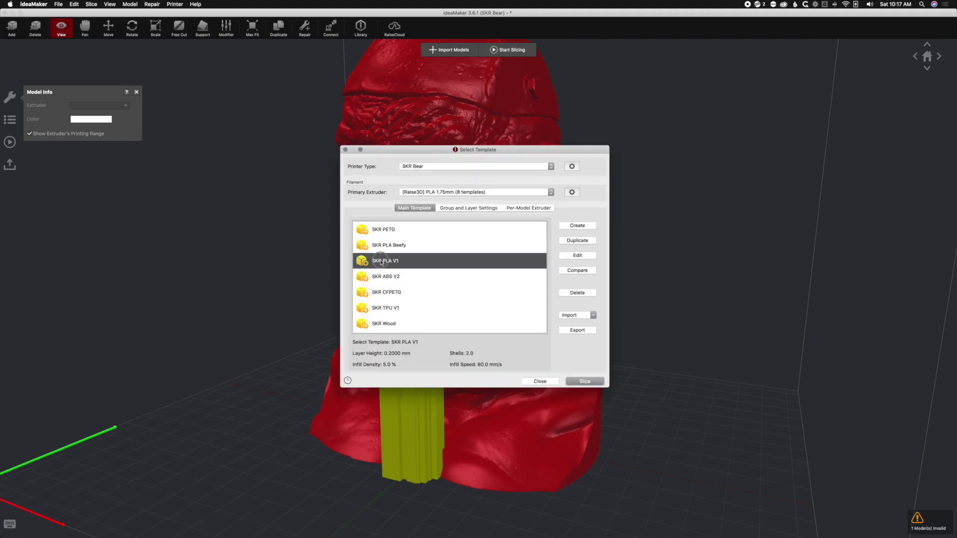
{"action": "double_click", "coordinate": [381, 261]}
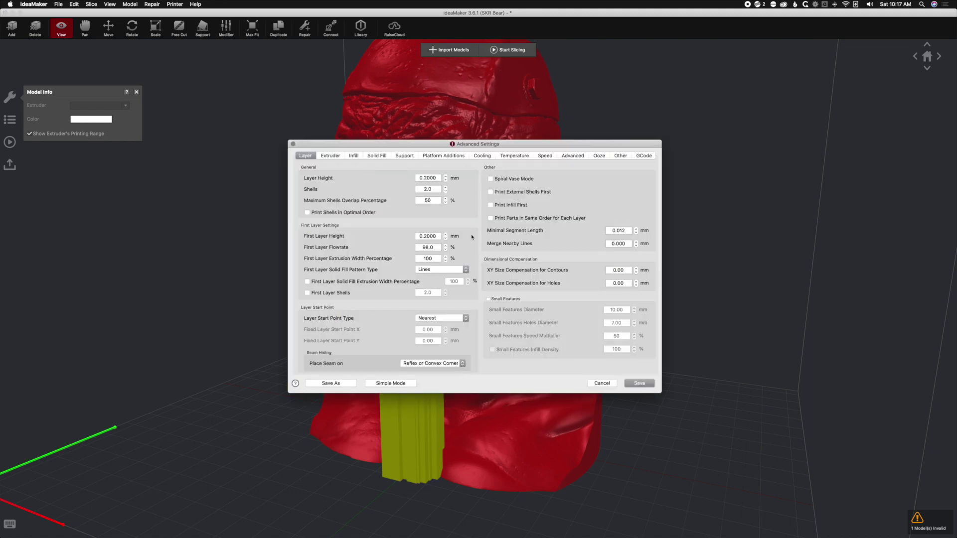
{"action": "left_click", "coordinate": [405, 155]}
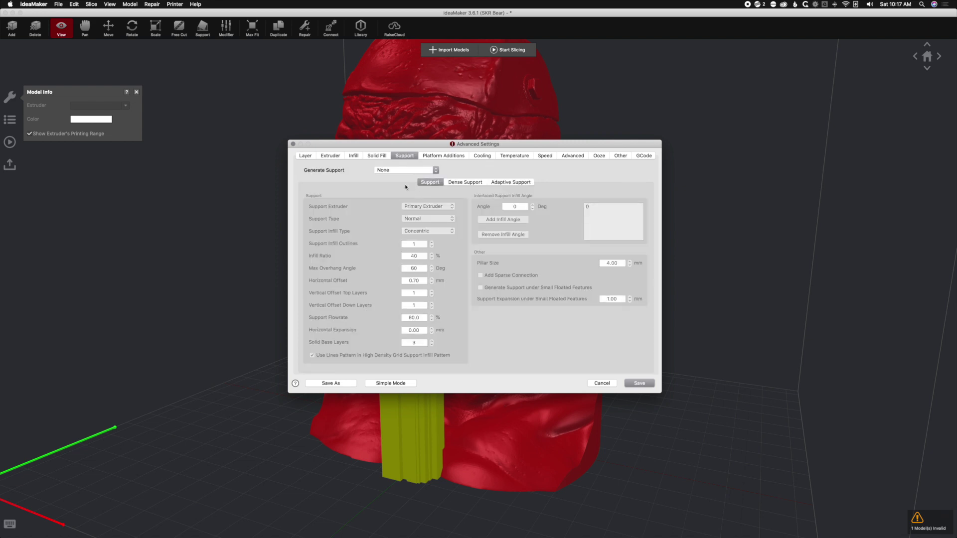
{"action": "left_click", "coordinate": [392, 170]}
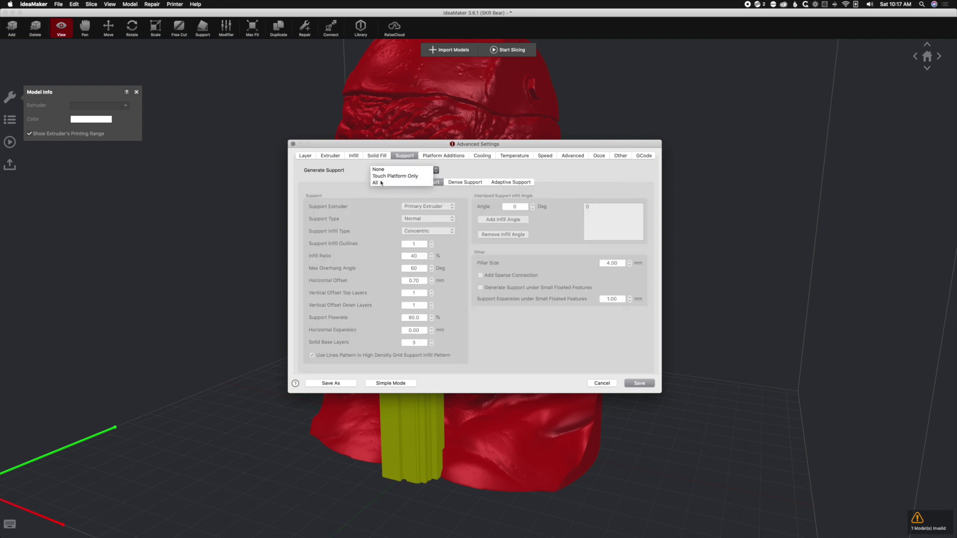
{"action": "left_click", "coordinate": [381, 182]}
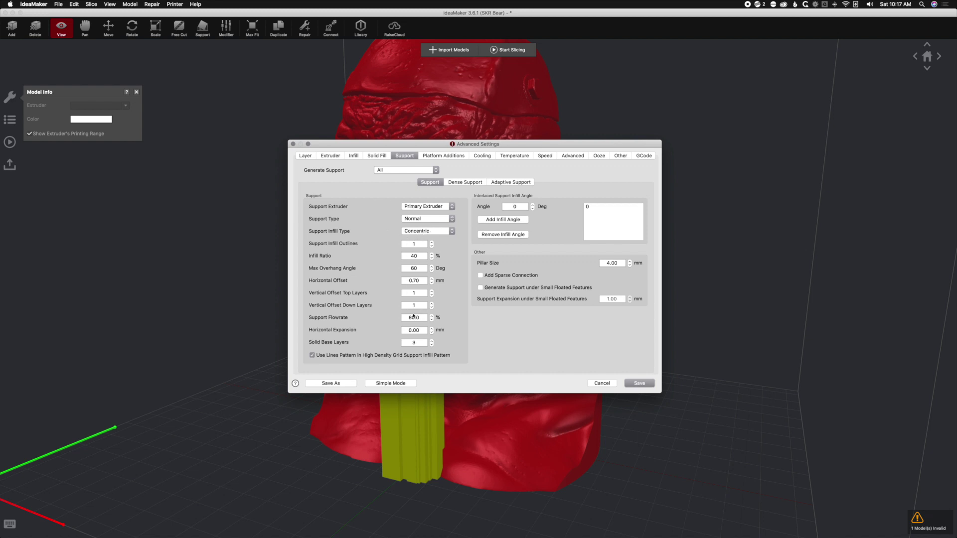
Set the support Horizontal Offset to 0.3 mm and save the template.
{"action": "left_click_drag", "start_coordinate": [425, 317], "coordinate": [397, 319]}
{"action": "left_click", "coordinate": [418, 281]}
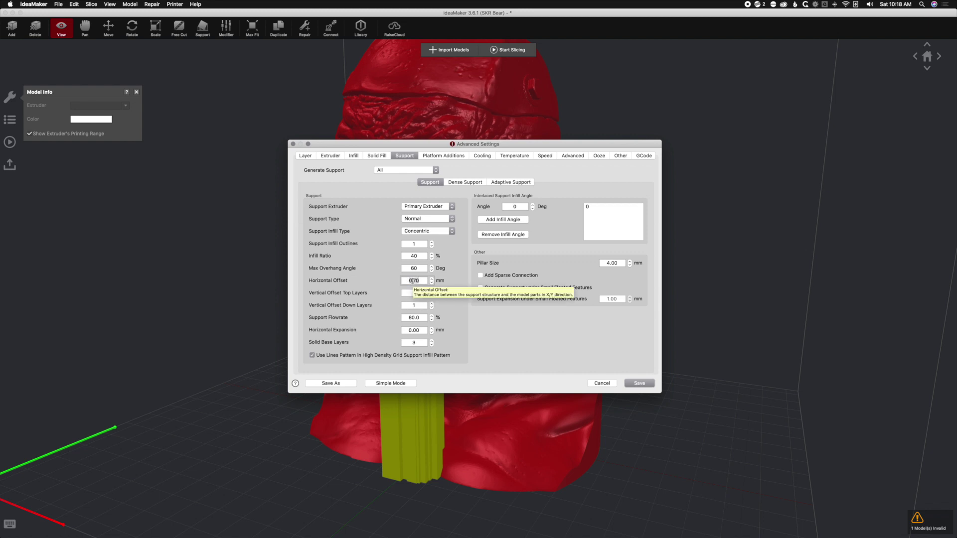
{"action": "type", "text": "0.3"}
{"action": "key", "text": "Return"}
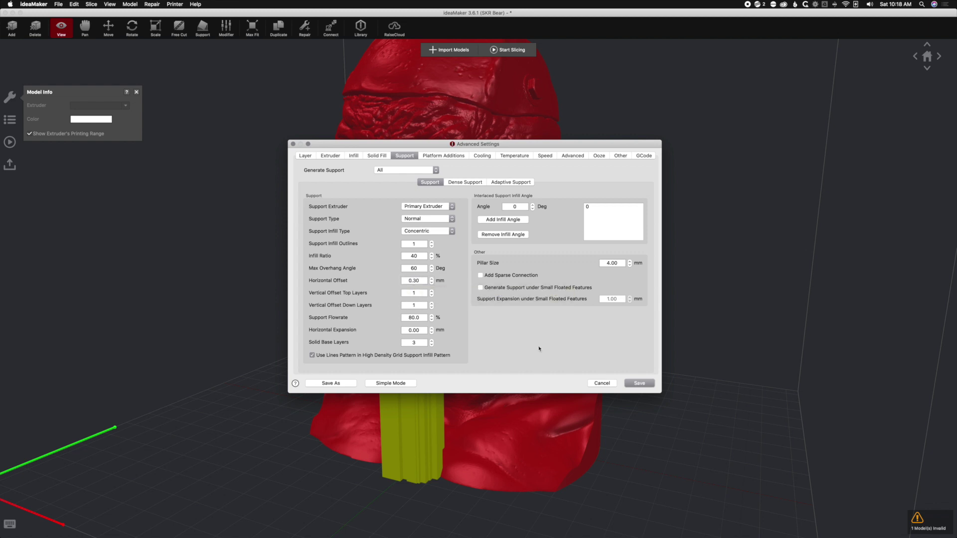
{"action": "left_click", "coordinate": [465, 182]}
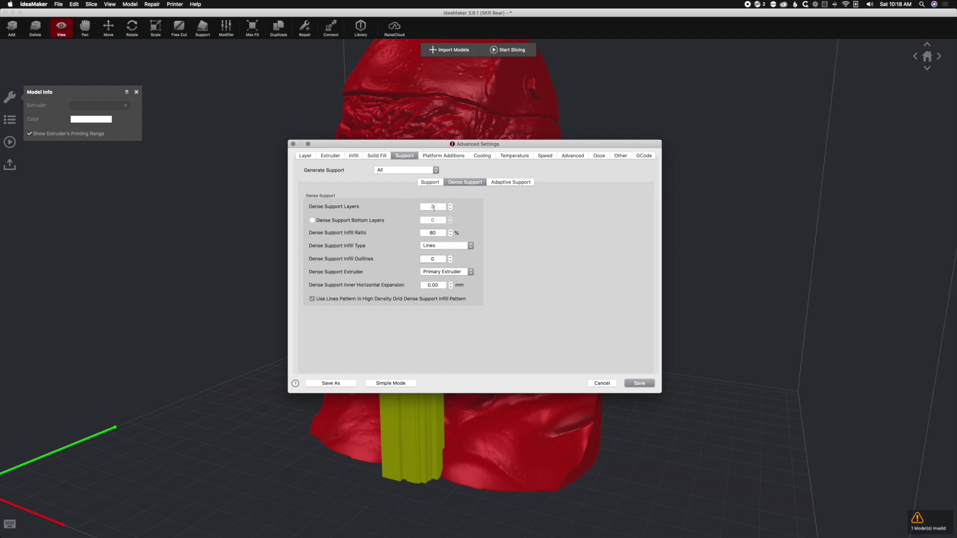
{"action": "left_click", "coordinate": [431, 182]}
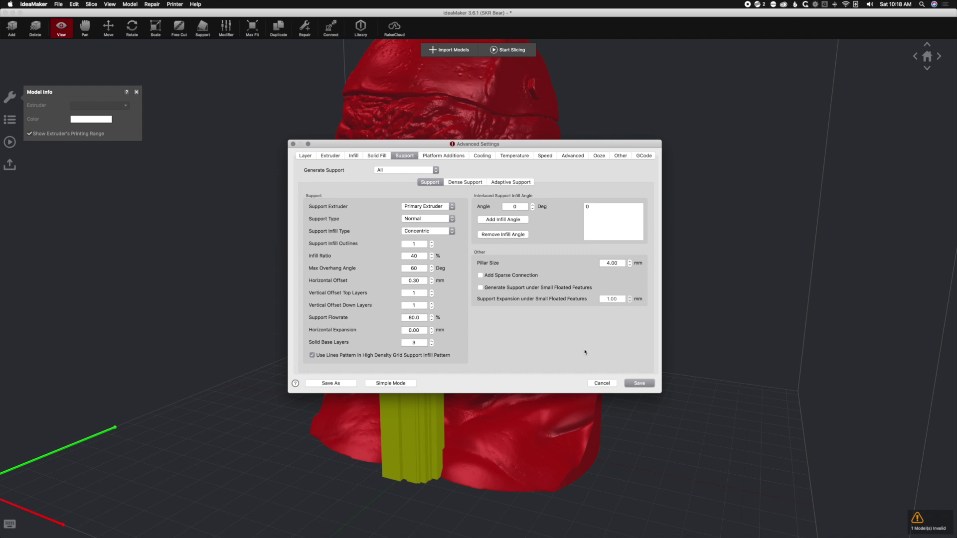
{"action": "left_click", "coordinate": [636, 385]}
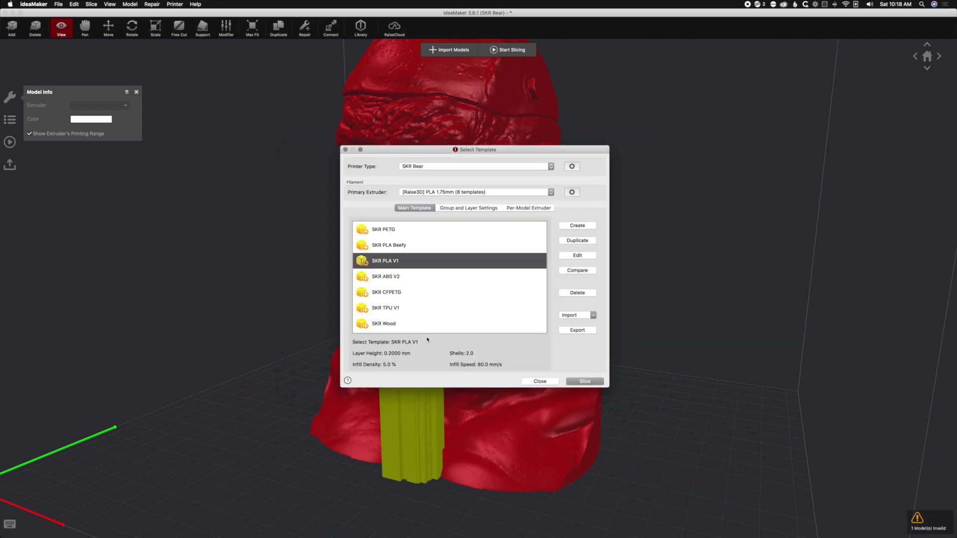
Slice the bust with SKR PLA V1 and preview the result (10 h 36 min, 119.0 g).
{"action": "left_click", "coordinate": [585, 381]}
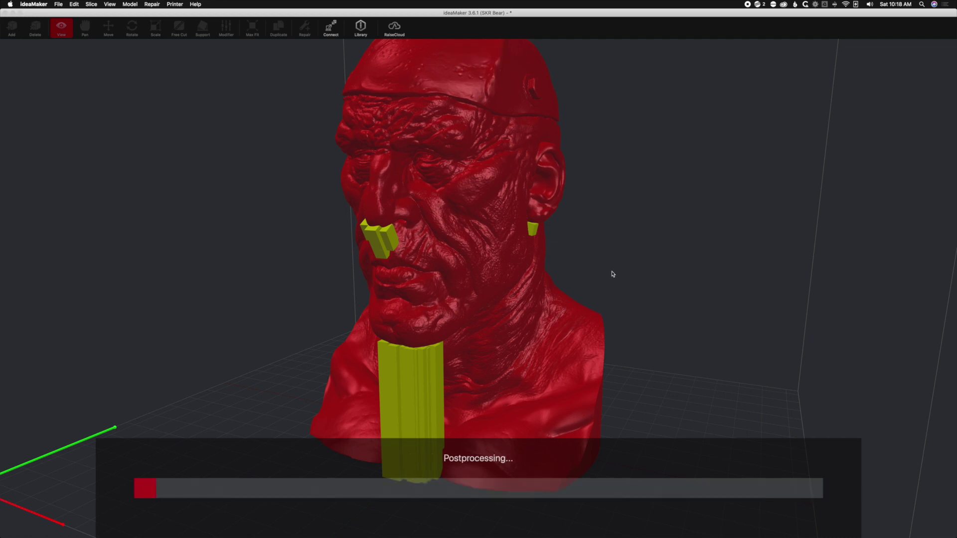
{"action": "left_click", "coordinate": [411, 310]}
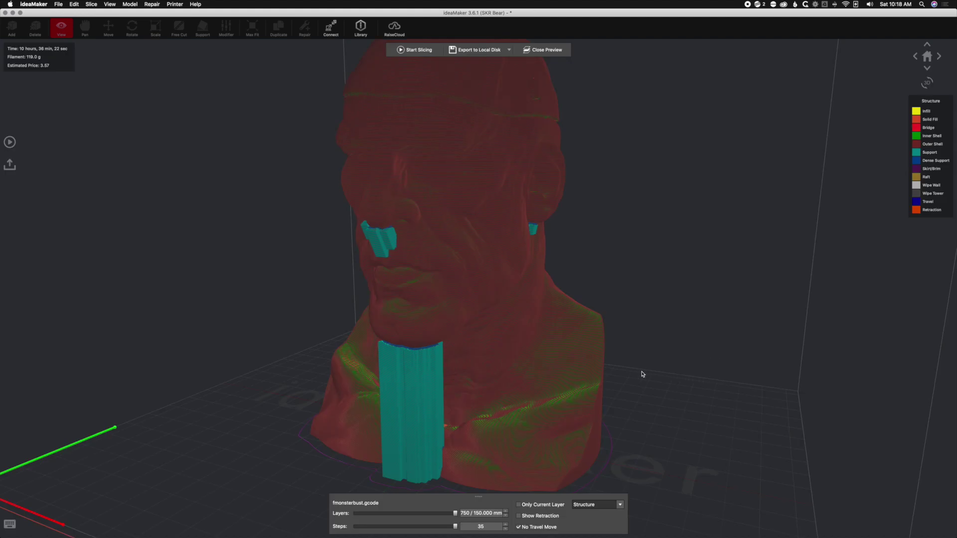
Orbit the slice preview to a side profile showing the chin, nose and ear supports.
{"action": "left_click_drag", "start_coordinate": [643, 373], "coordinate": [571, 374]}
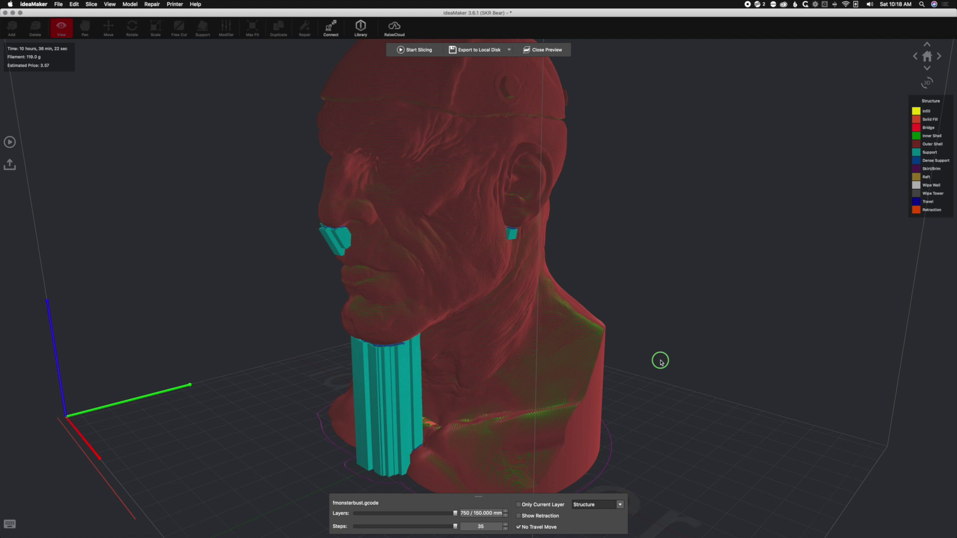
{"action": "left_click_drag", "start_coordinate": [660, 359], "coordinate": [573, 354]}
{"action": "left_click_drag", "start_coordinate": [489, 281], "coordinate": [329, 230]}
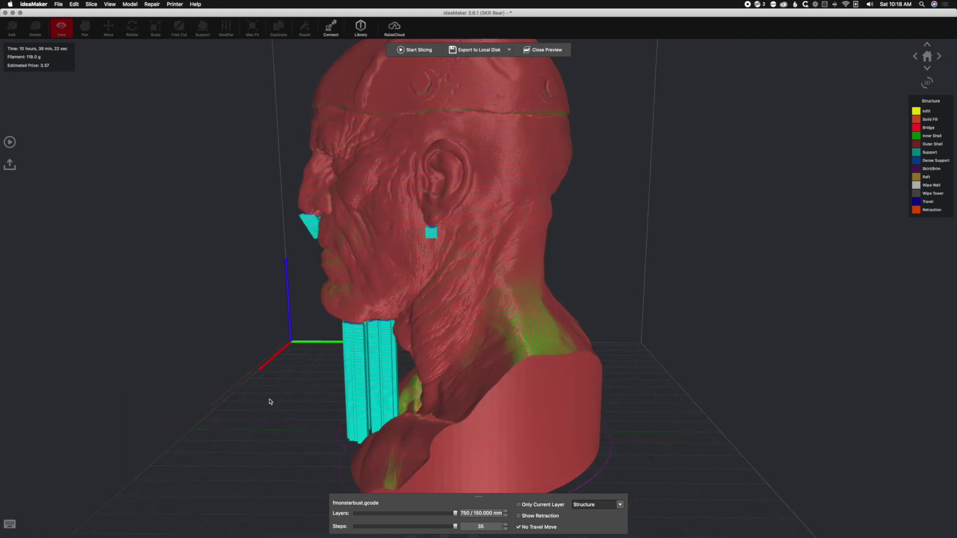
{"action": "left_click_drag", "start_coordinate": [316, 406], "coordinate": [497, 257]}
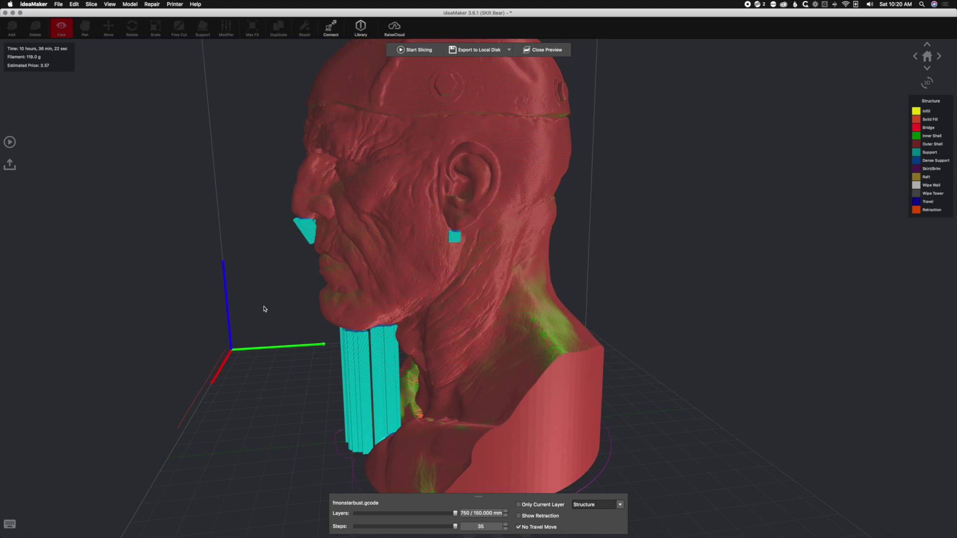
Orbit the sliced preview back to a frontal view of the supported bust.
{"action": "left_click_drag", "start_coordinate": [294, 306], "coordinate": [464, 312]}
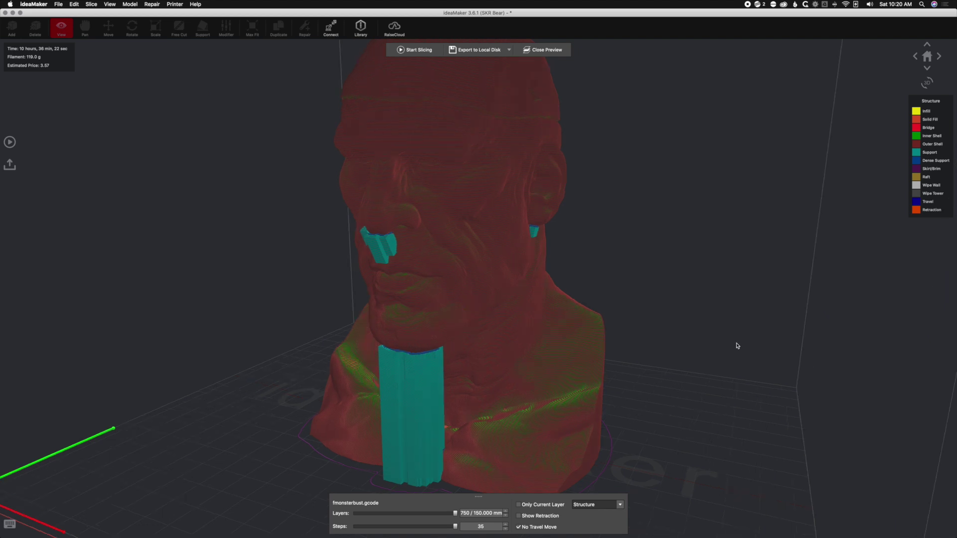